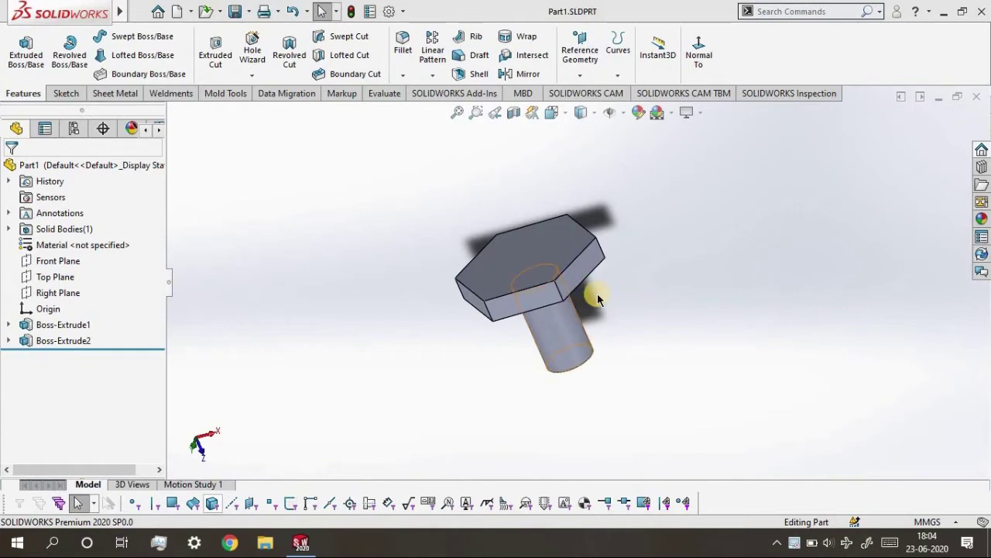
- Rotate Part1 to its T-shaped profile and confirm RealView Graphics is greyed out under View > Display
mouse_move(598, 290)
middle_mouse_down()
mouse_move(524, 299)
mouse_move(442, 376)
mouse_move(500, 293)
mouse_move(587, 204)
mouse_move(537, 228)
mouse_move(638, 177)
middle_mouse_up()
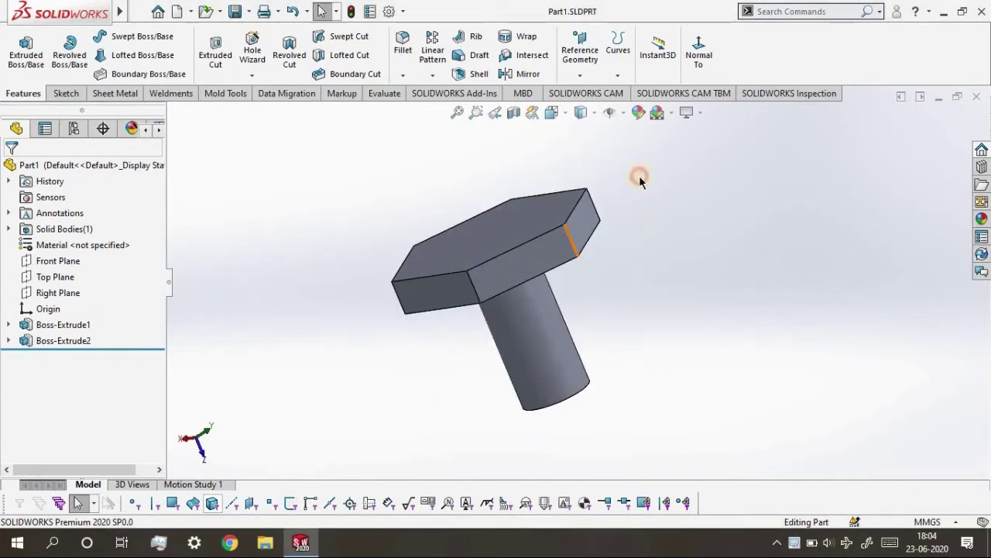
left_click(687, 112)
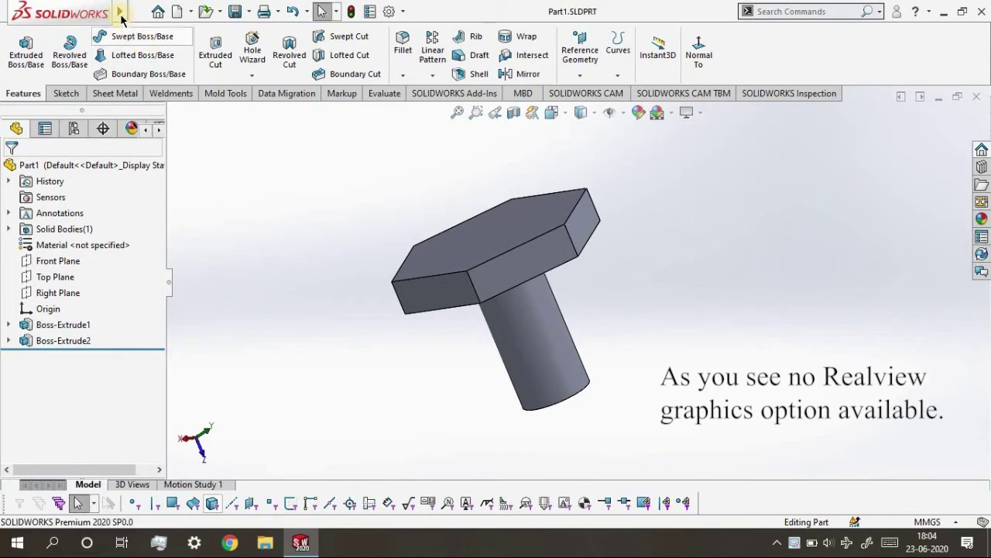
left_click(139, 10)
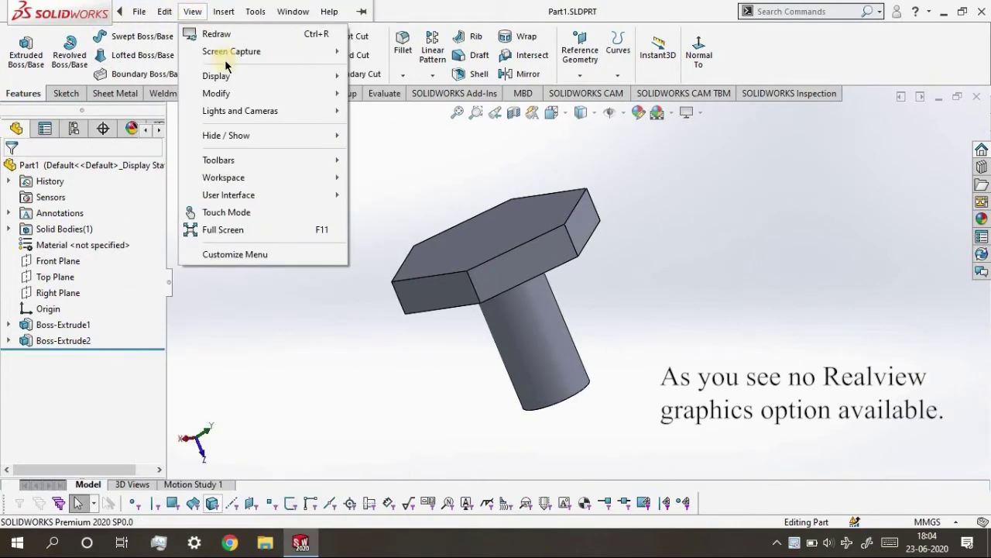
mouse_move(192, 11)
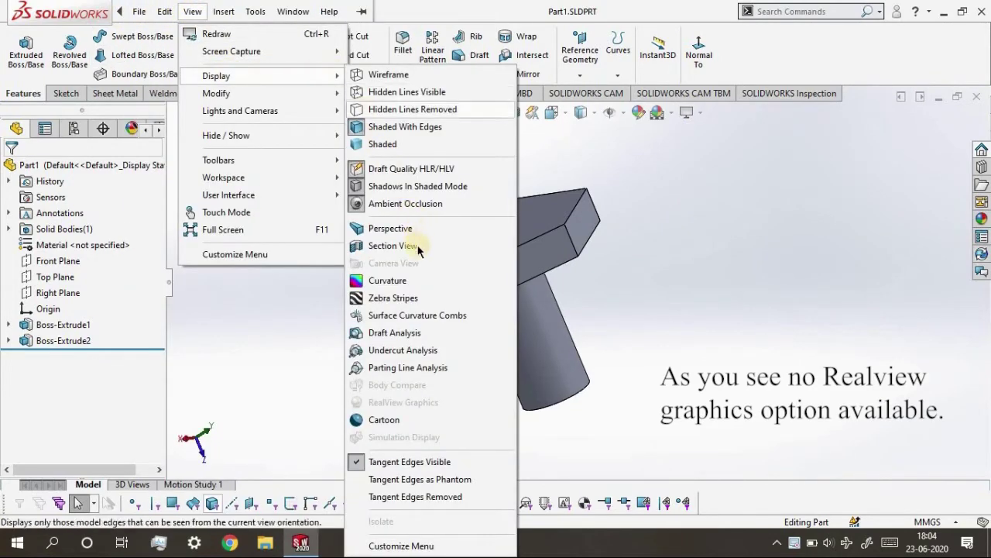
mouse_move(216, 76)
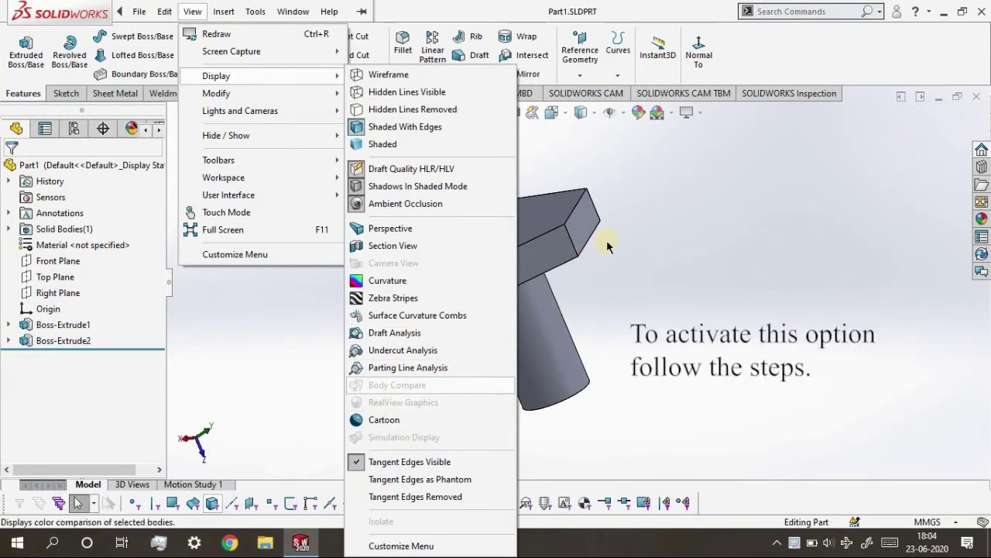
left_click(942, 16)
- Minimise SOLIDWORKS and refresh the Windows desktop
left_click(943, 12)
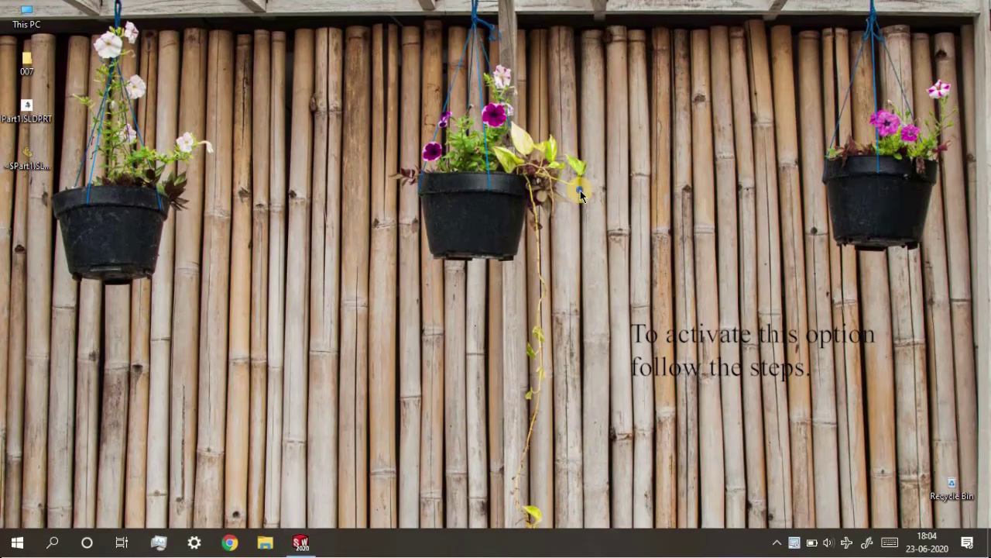
right_click(583, 192)
left_click(617, 235)
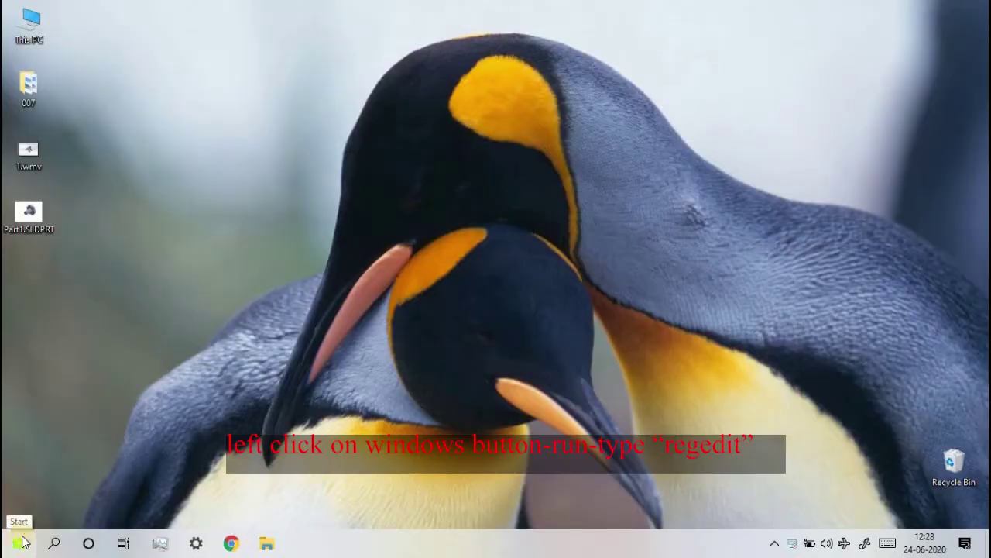
- Launch regedit from the Run dialog opened via the Start button's context menu
right_click(20, 545)
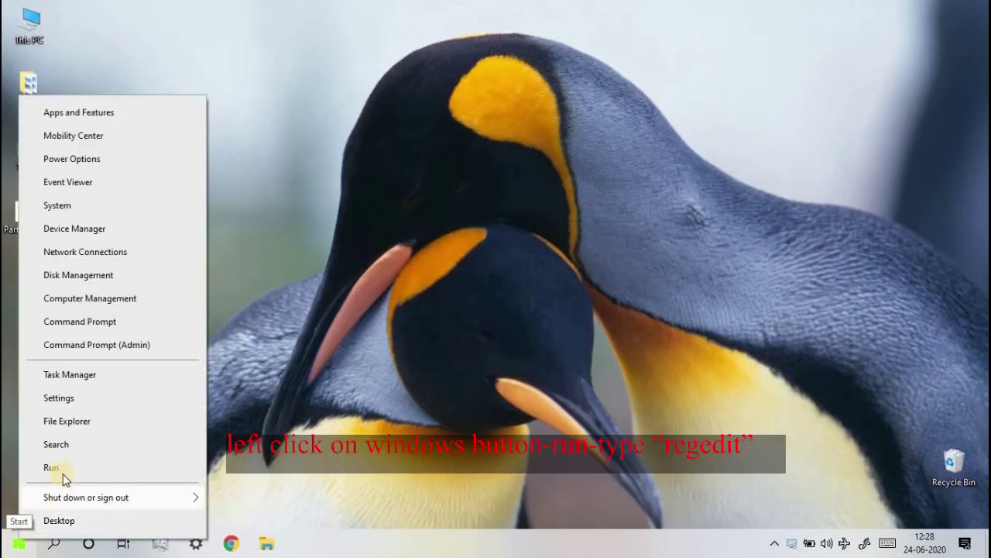
left_click(63, 473)
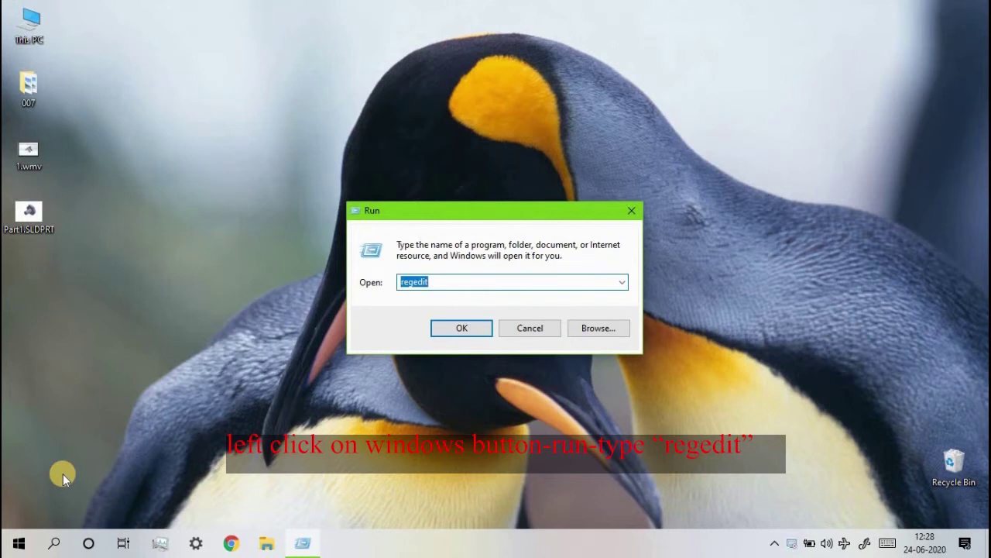
key("BackSpace")
type("reg")
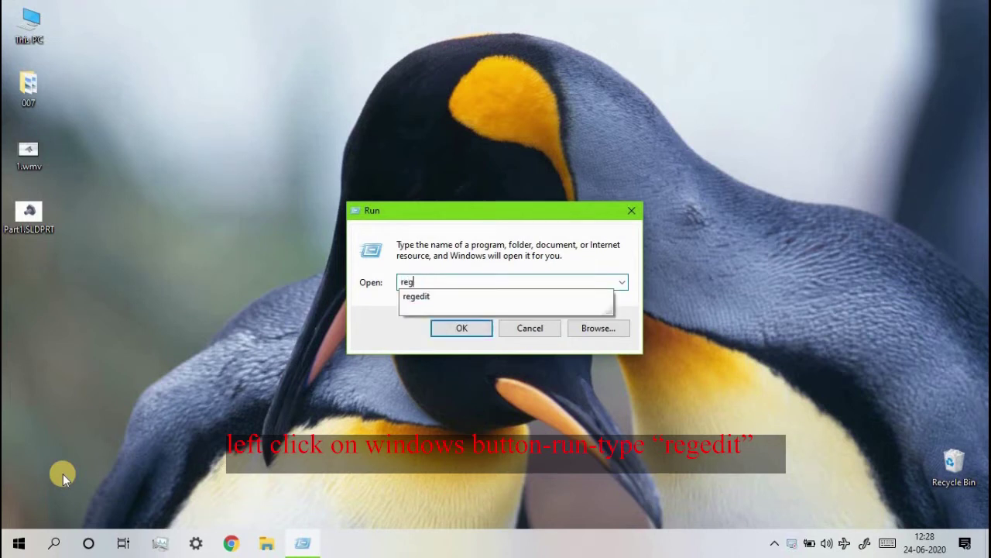
type("edit")
key("Return")
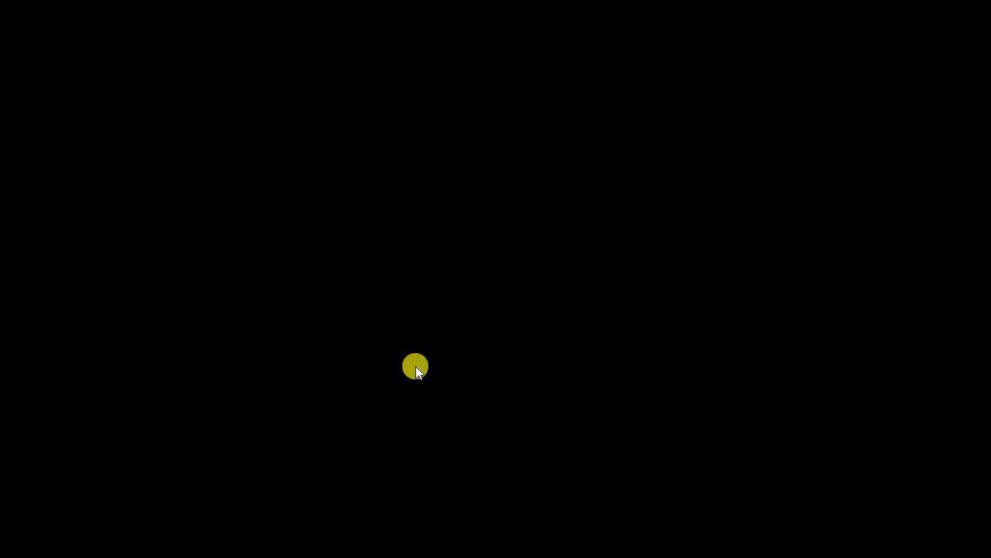
- Approve the permission prompt and maximise the Registry Editor window
left_click(414, 367)
left_click_drag(351, 66, 393, 91)
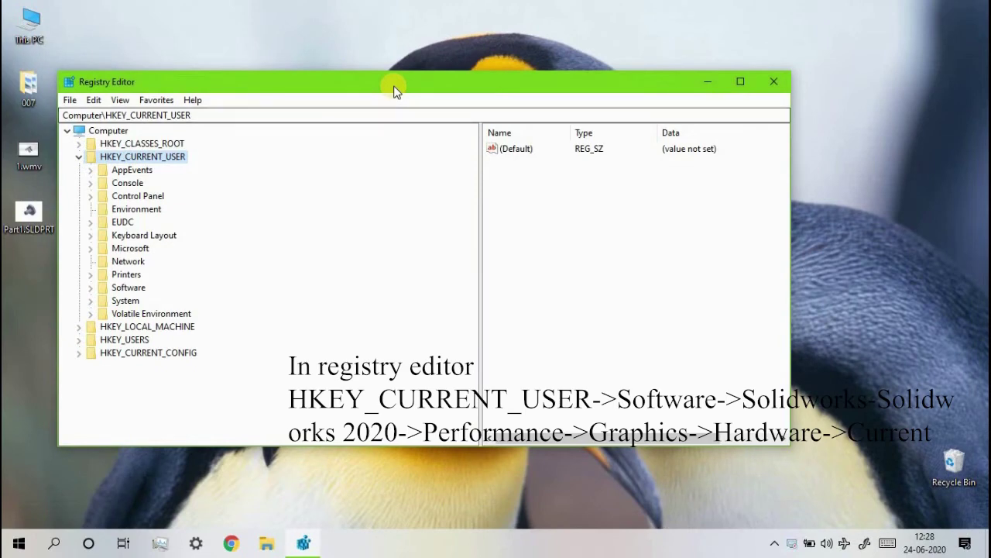
double_click(393, 89)
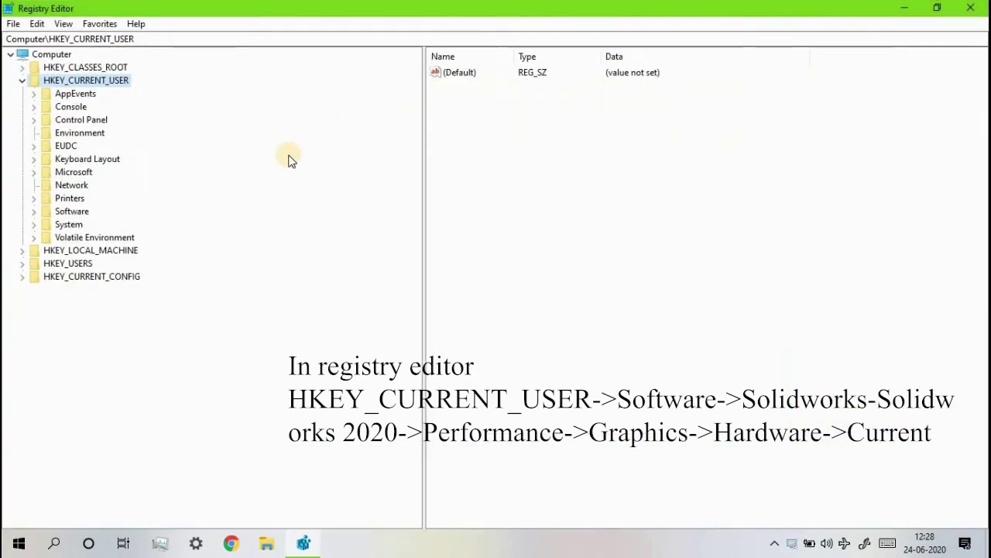
- Expand HKEY_CURRENT_USER > Software > SolidWorks and select the Solidworks 2020 key
left_click(22, 81)
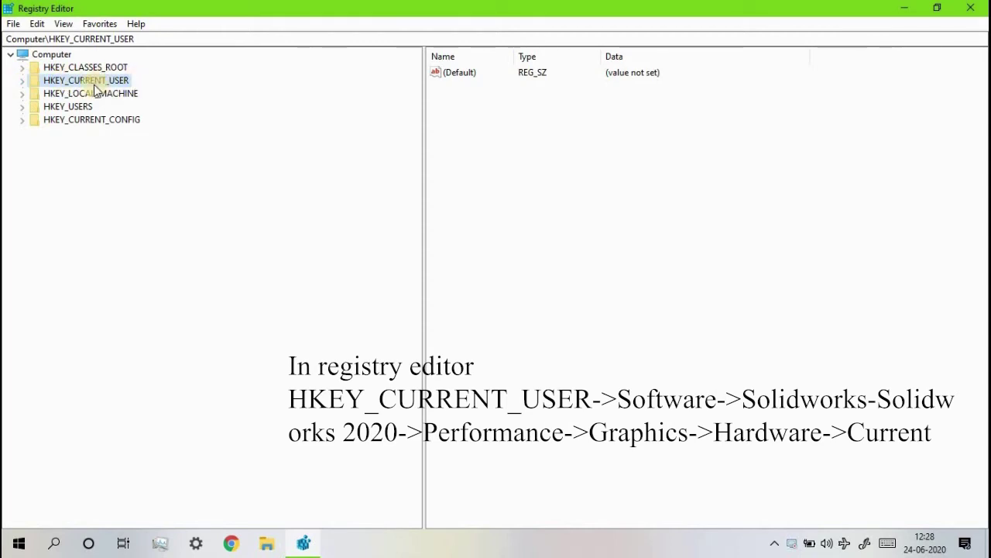
left_click(22, 80)
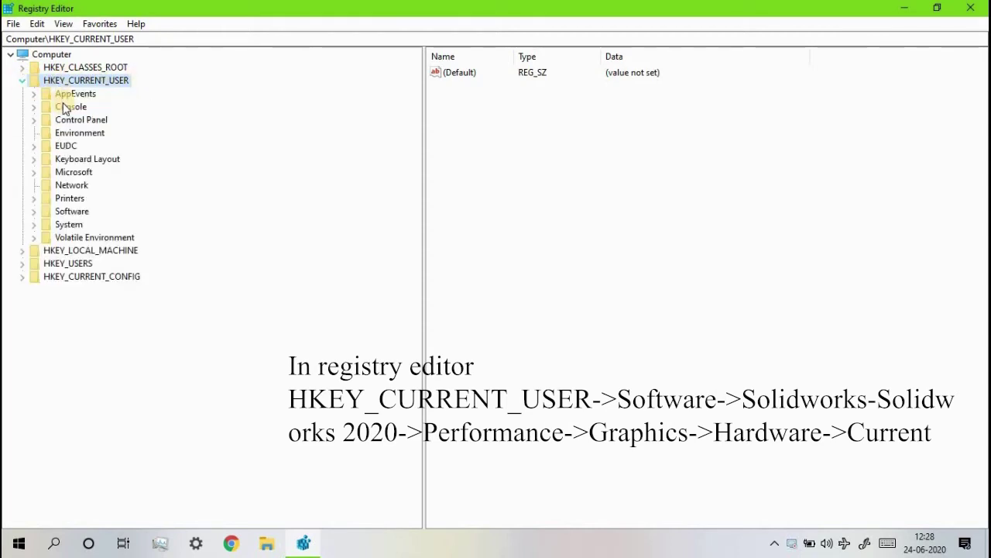
left_click(35, 210)
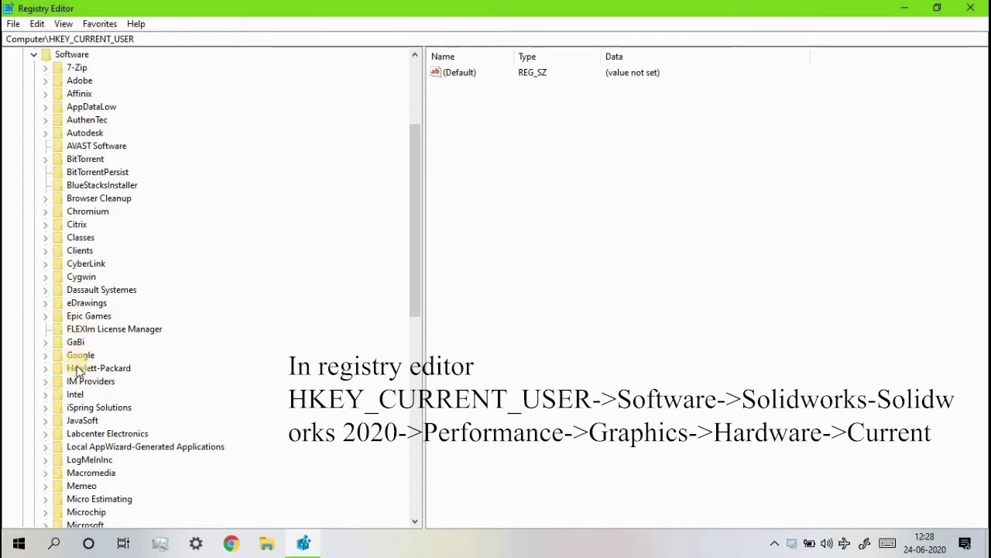
scroll(79, 407, "down", 3)
scroll(79, 407, "down", 4)
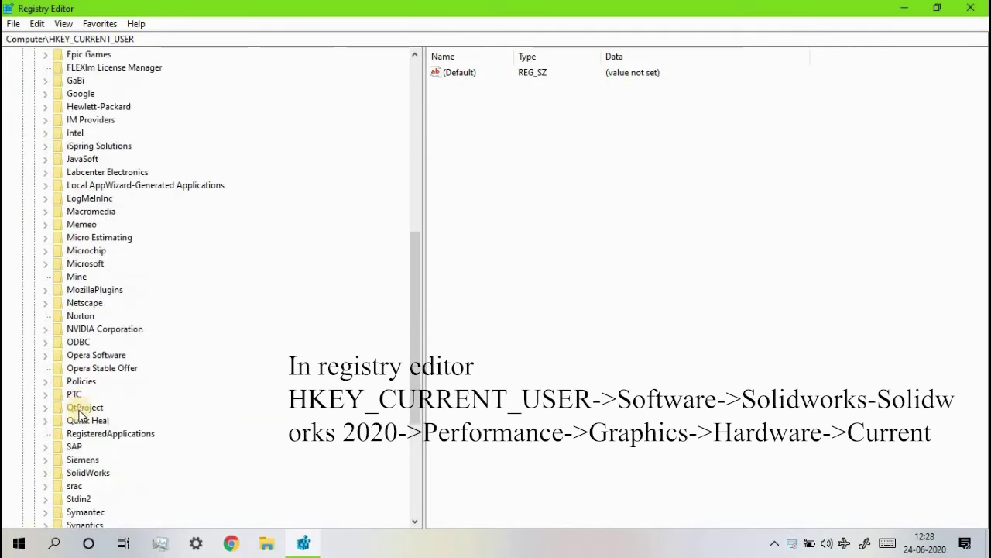
left_click(46, 473)
scroll(155, 310, "down", 3)
scroll(156, 310, "down", 1)
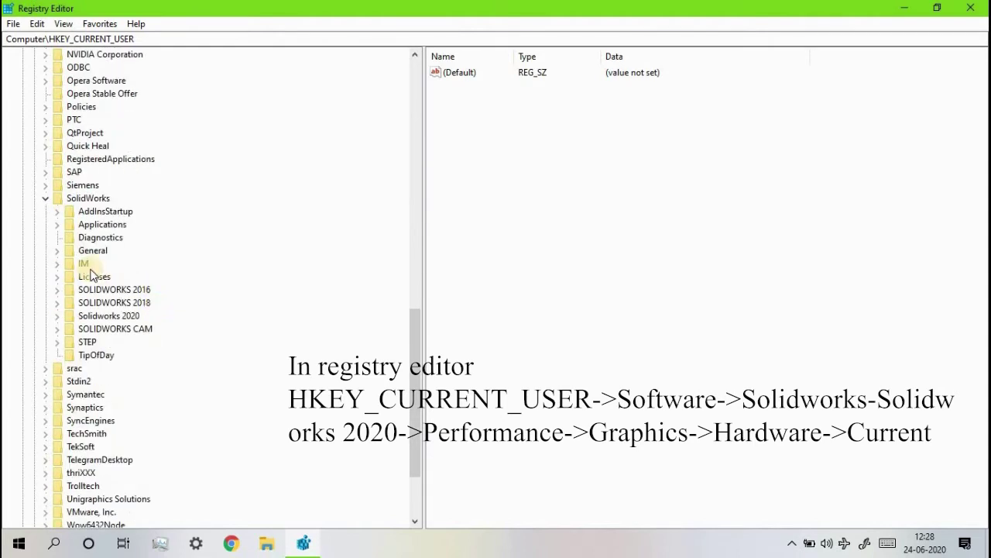
left_click(122, 289)
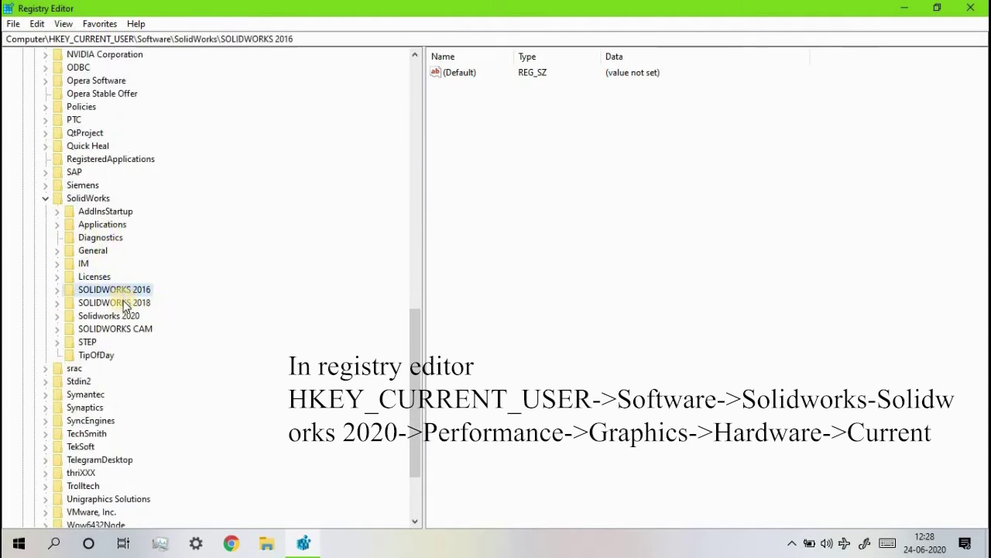
left_click(113, 315)
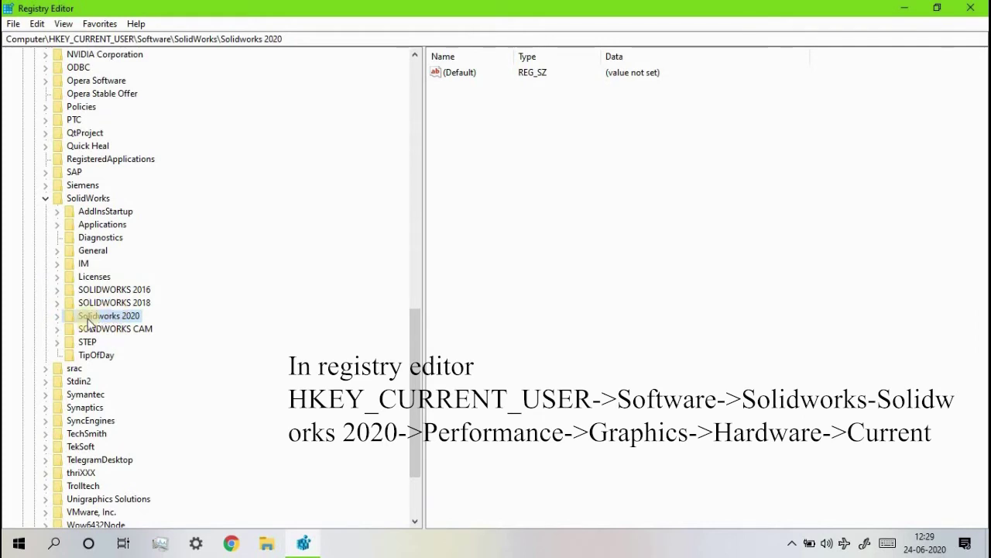
- Expand Solidworks 2020 > Performance > Graphics > Hardware and select Current to show Renderer, Vendor and Workarounds
left_click(57, 316)
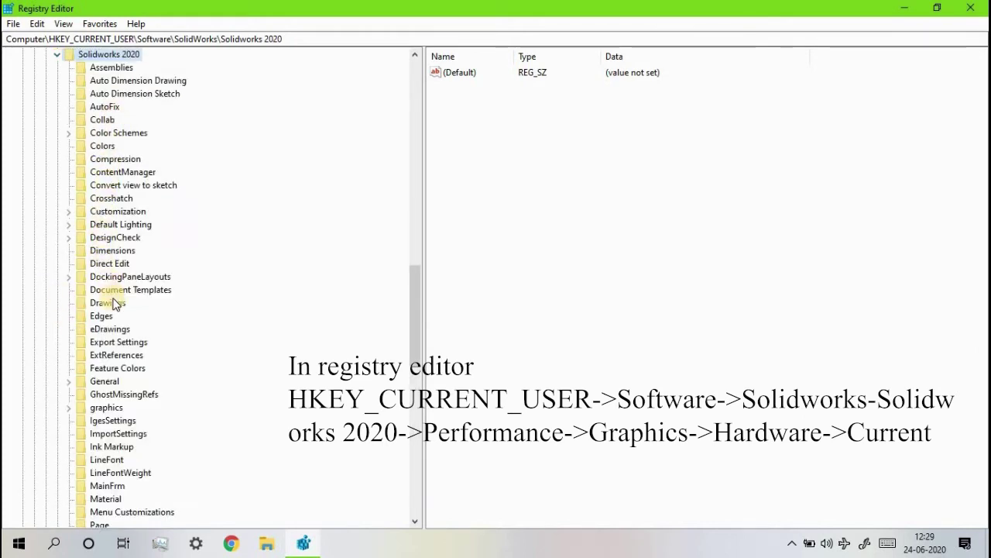
scroll(108, 256, "down", 3)
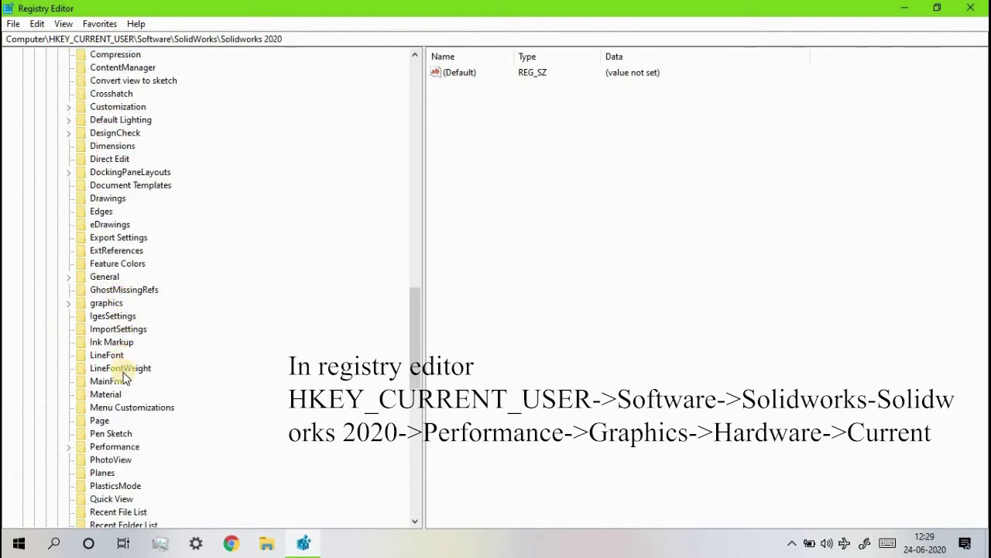
scroll(122, 378, "down", 1)
scroll(100, 364, "down", 3)
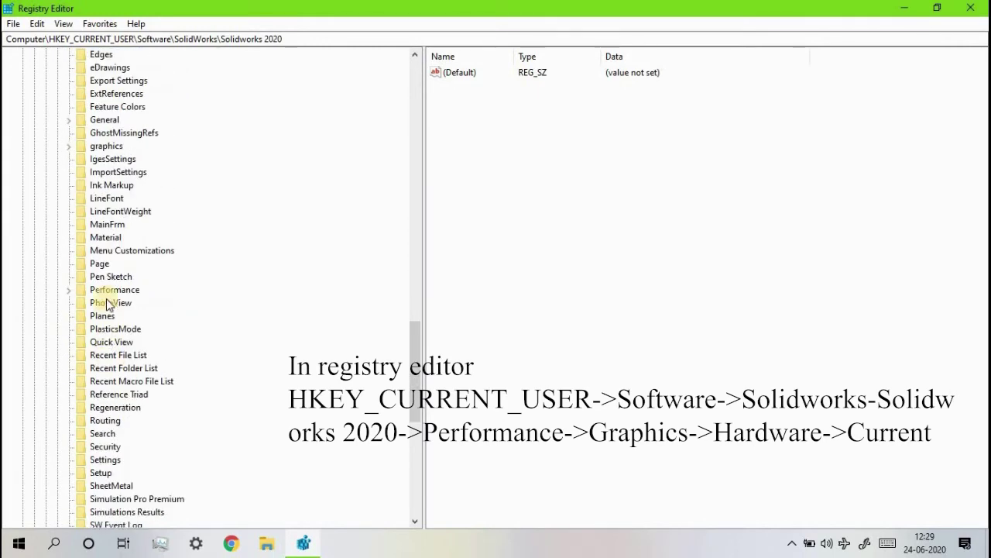
left_click(73, 292)
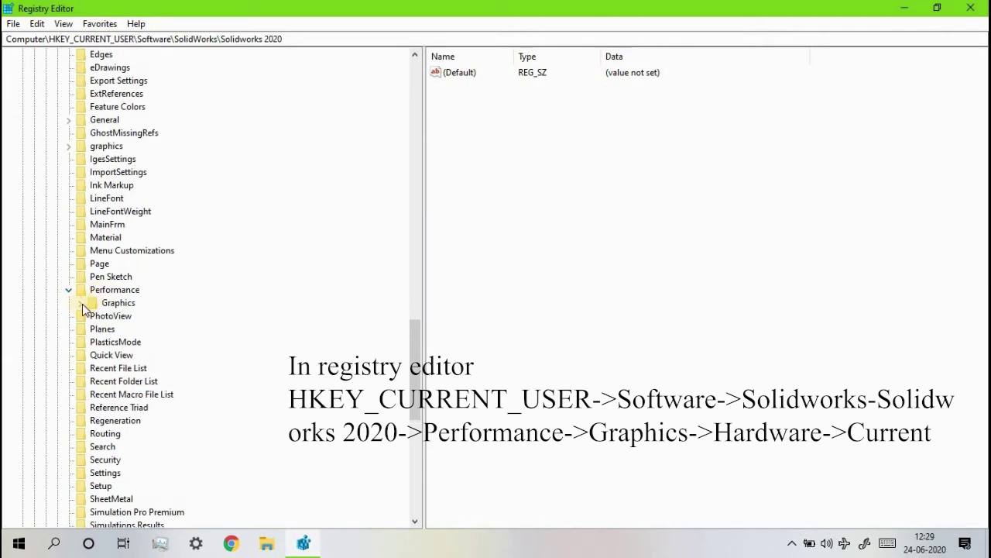
left_click(79, 303)
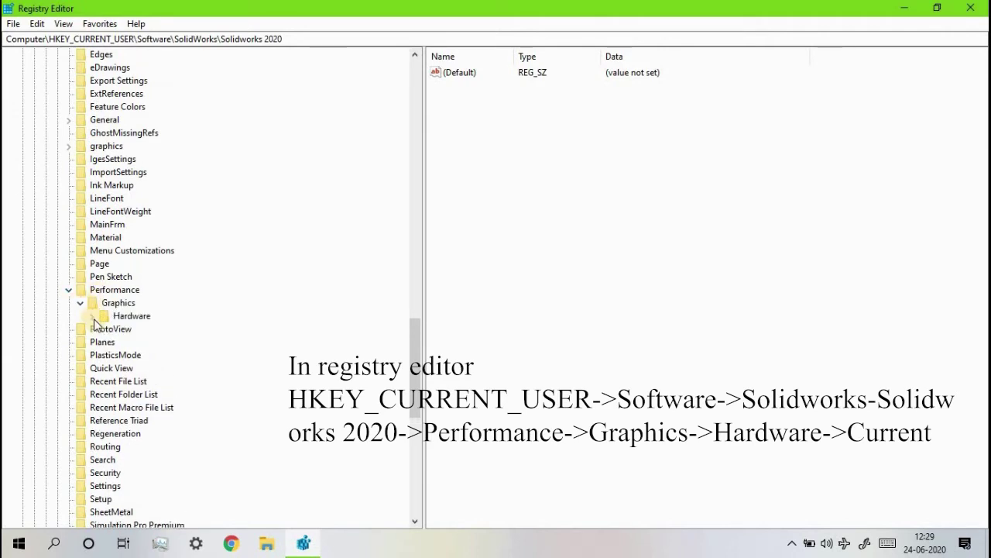
left_click(92, 317)
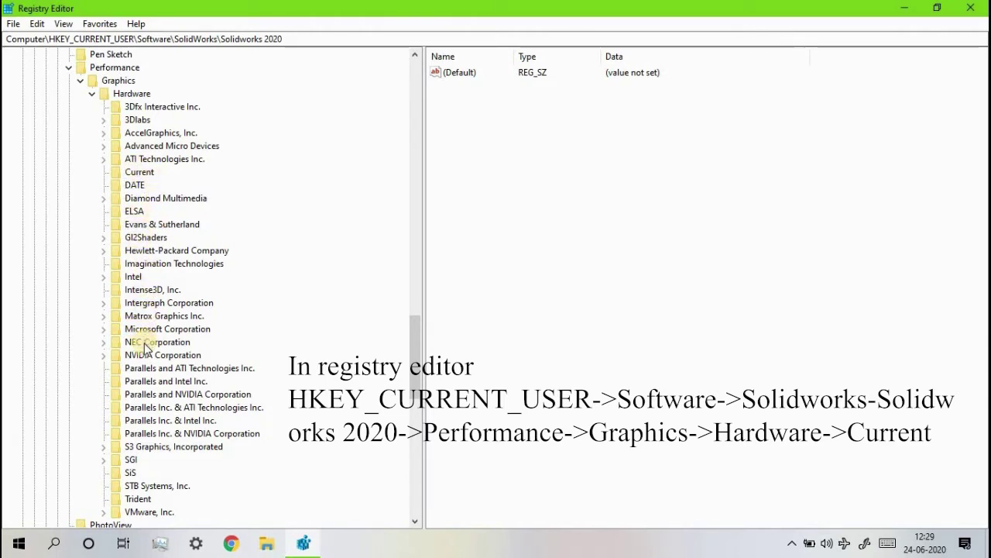
left_click(141, 174)
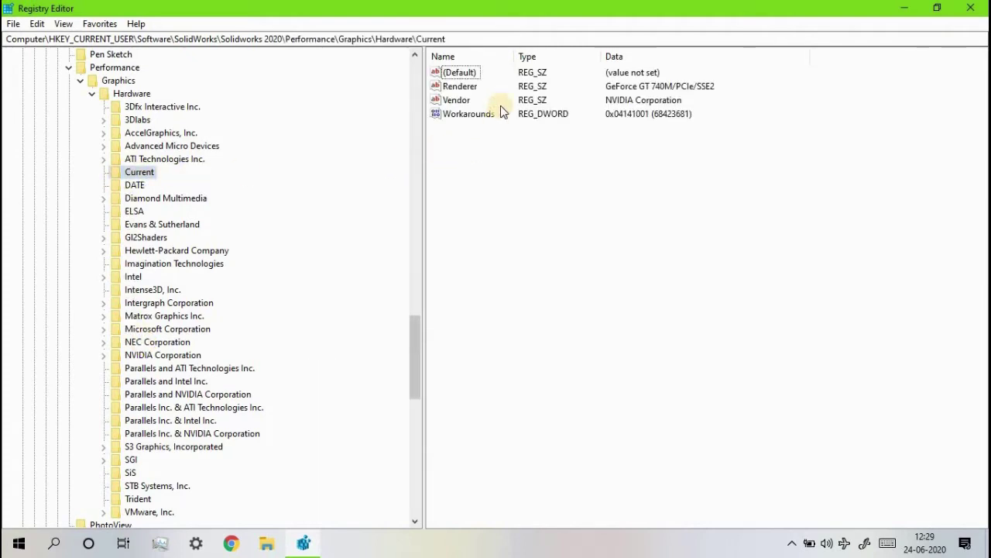
- Copy the Renderer value data 'GeForce GT 740M/PCIe/SSE2' and close its editor unchanged
left_click(466, 87)
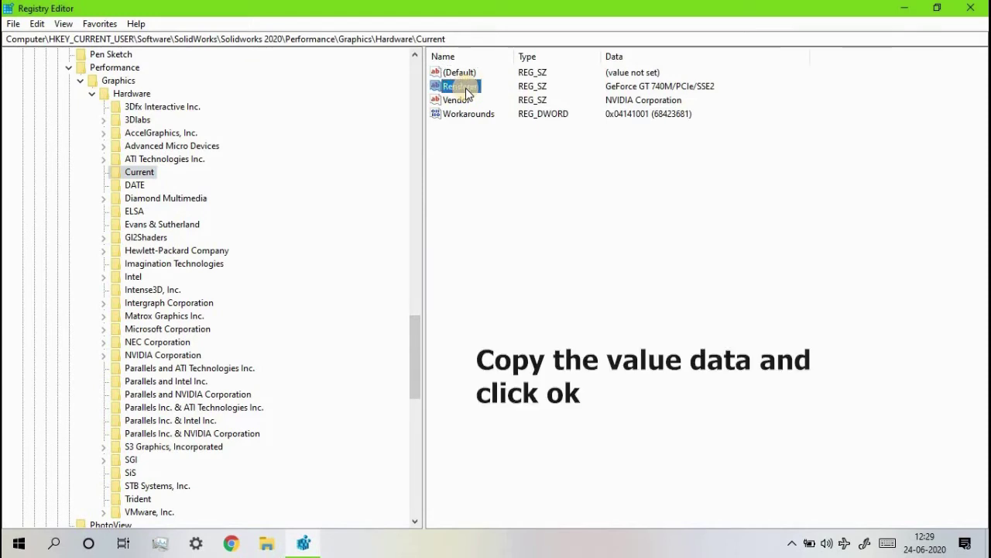
double_click(467, 91)
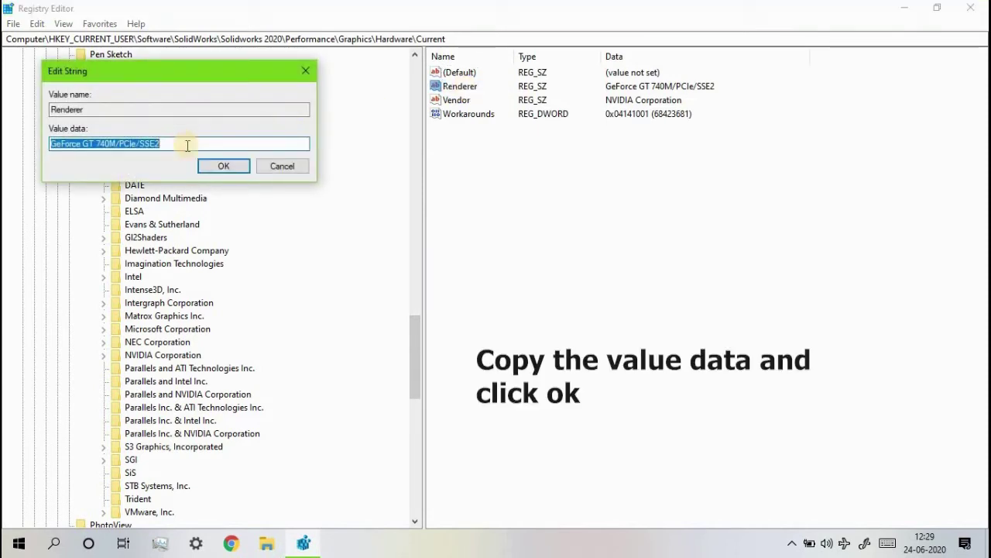
mouse_move(187, 145)
left_mouse_down()
mouse_move(47, 151)
mouse_move(78, 140)
left_mouse_up()
right_click(78, 147)
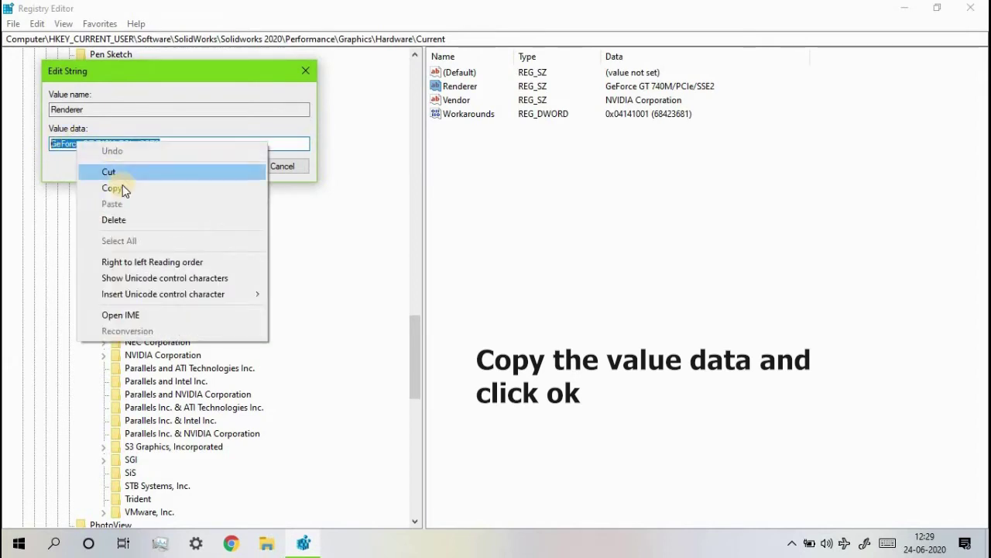
left_click(124, 188)
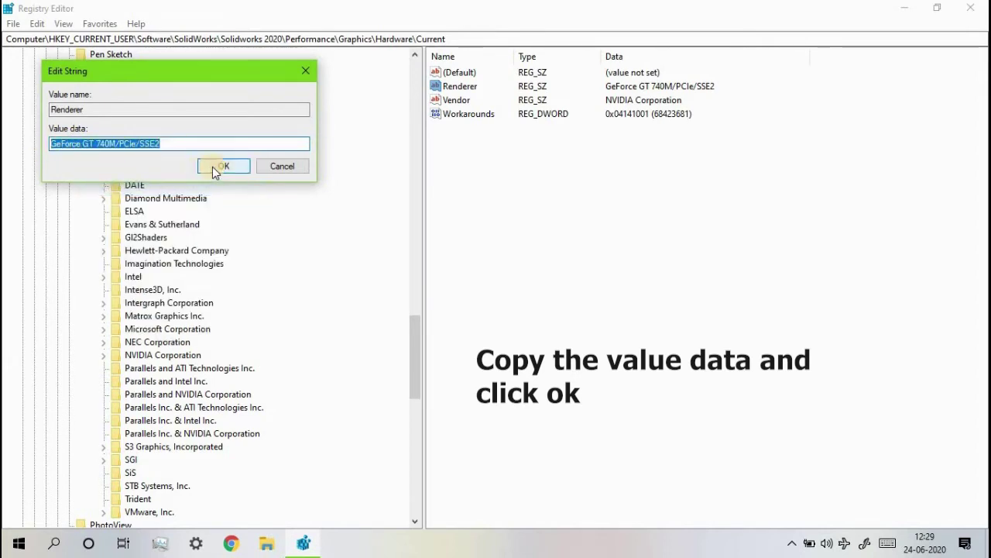
left_click(212, 166)
left_click(439, 152)
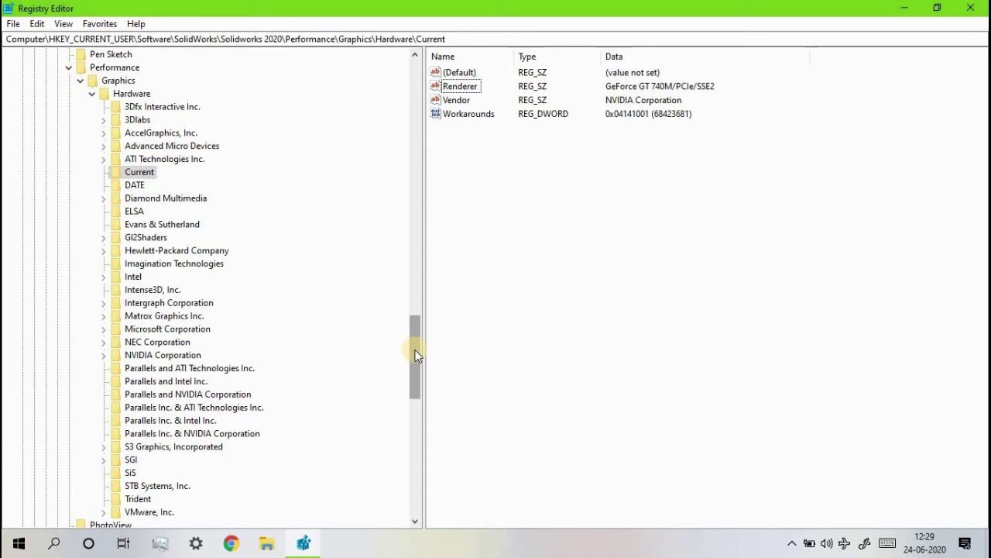
- Expand GI2Shaders and NV40, then select the NV40 key
mouse_move(414, 355)
left_mouse_down()
mouse_move(416, 372)
mouse_move(412, 354)
left_mouse_up()
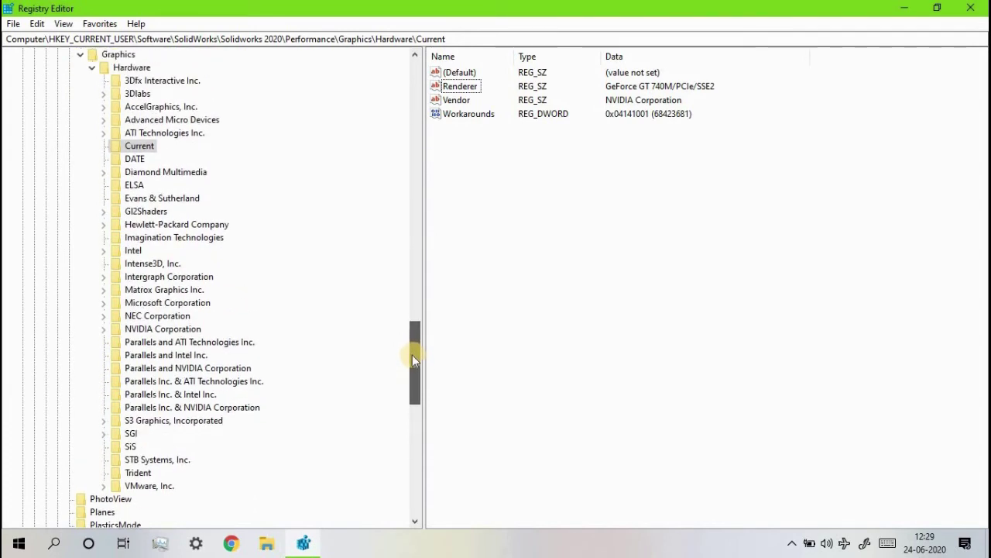
left_click(104, 212)
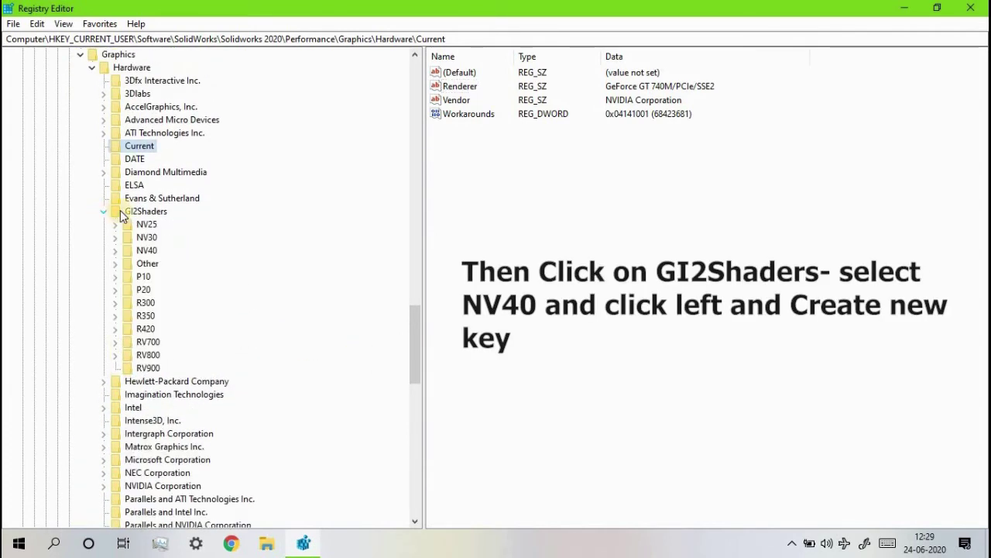
left_click(115, 250)
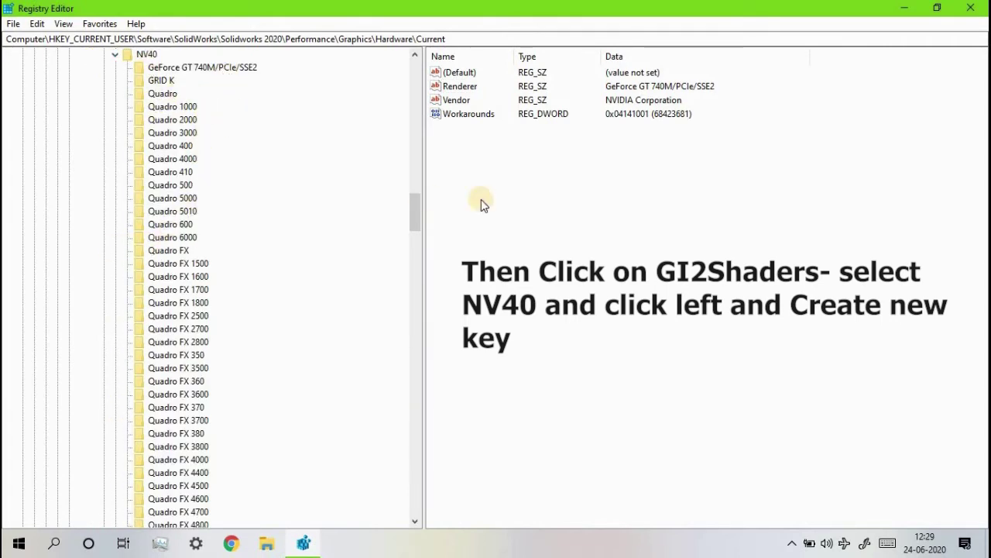
scroll(412, 194, "up", 5)
scroll(410, 187, "up", 3)
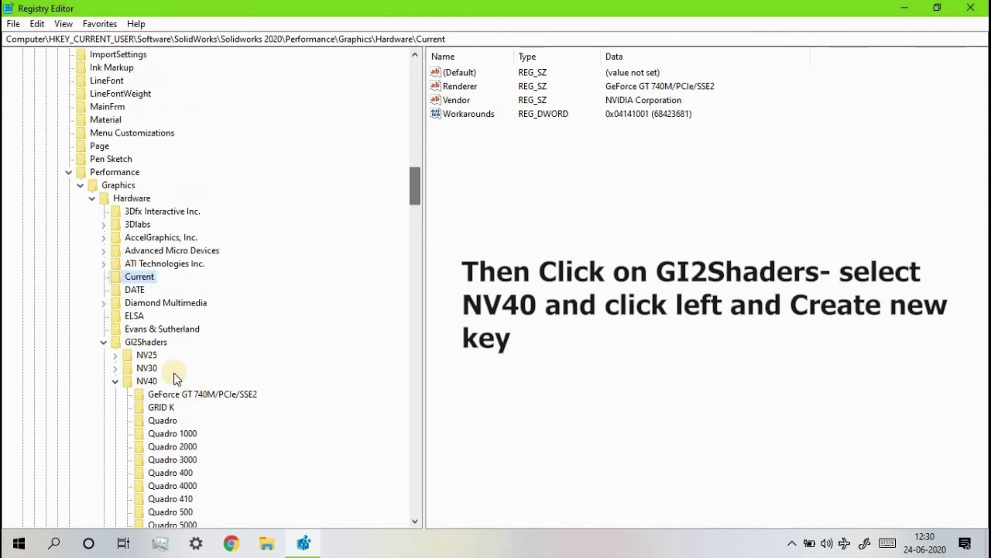
left_click(151, 382)
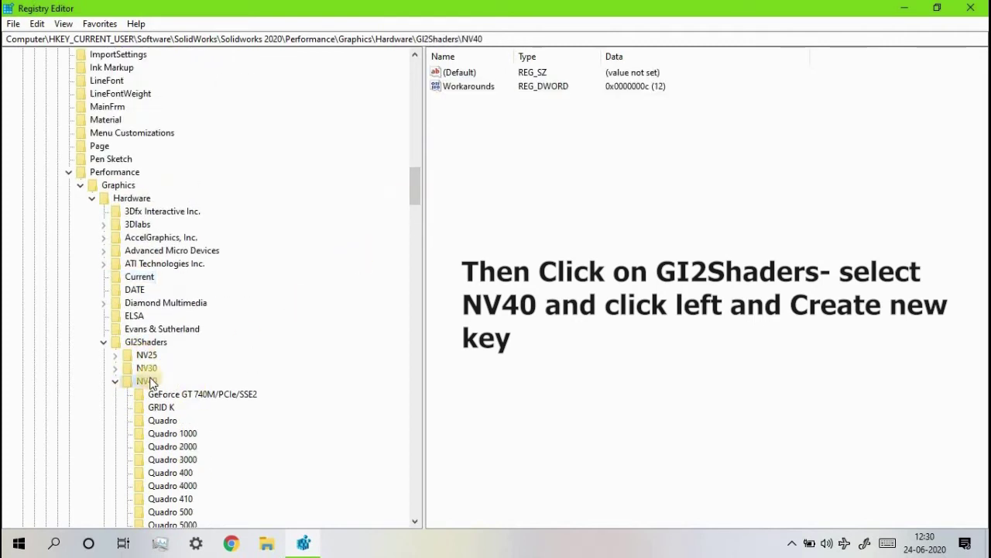
- Add a new key under NV40 named with the pasted GPU name, dismissing the name-clash error
right_click(151, 382)
mouse_move(209, 403)
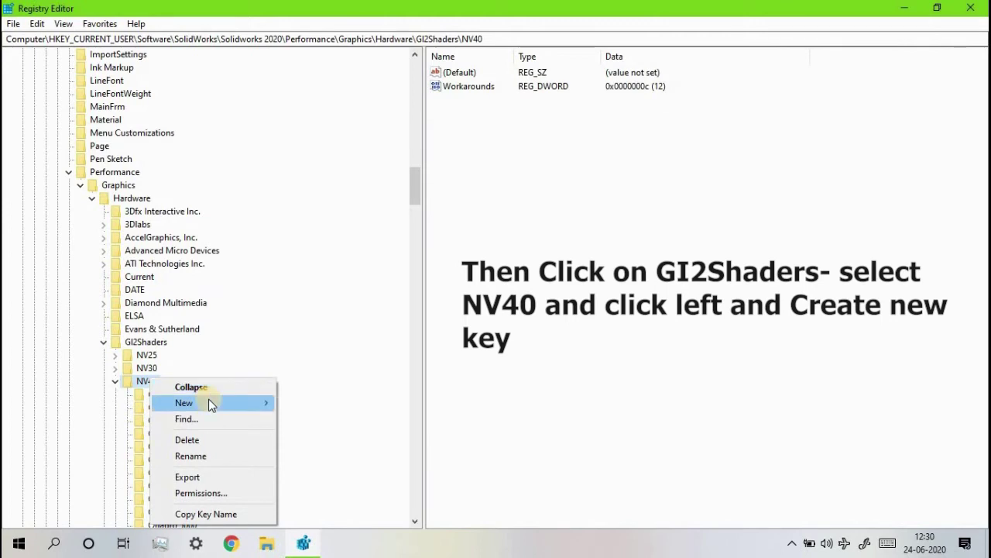
left_click(305, 404)
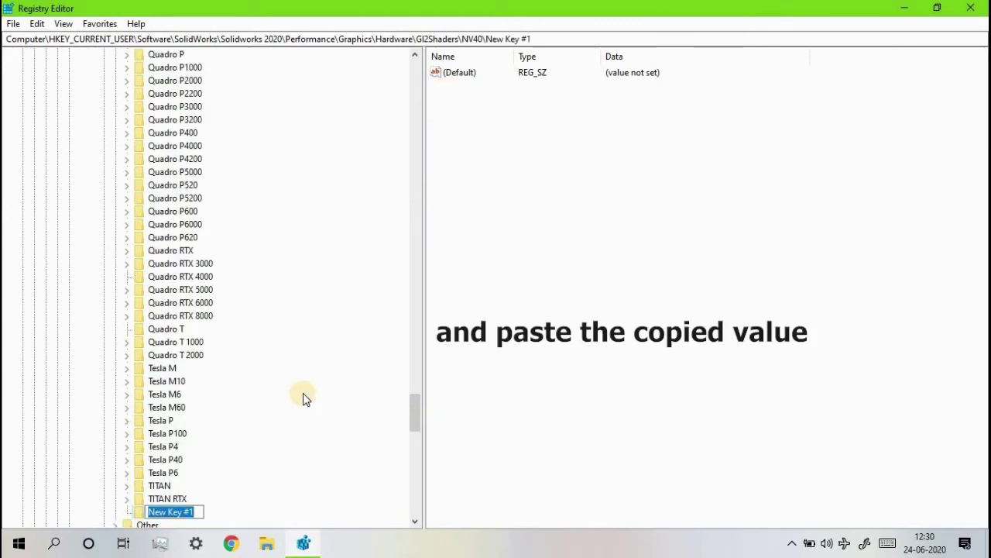
right_click(200, 514)
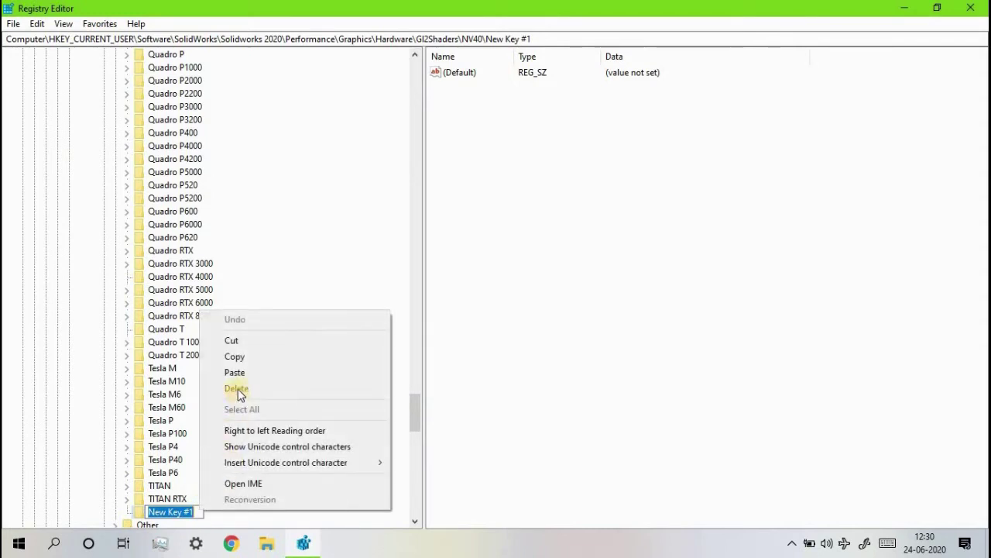
left_click(247, 376)
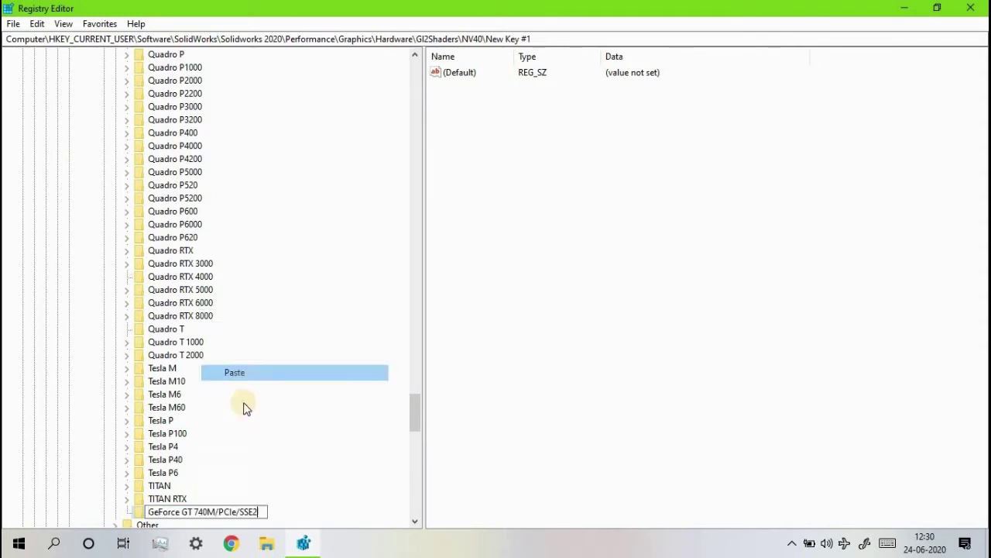
left_click(350, 547)
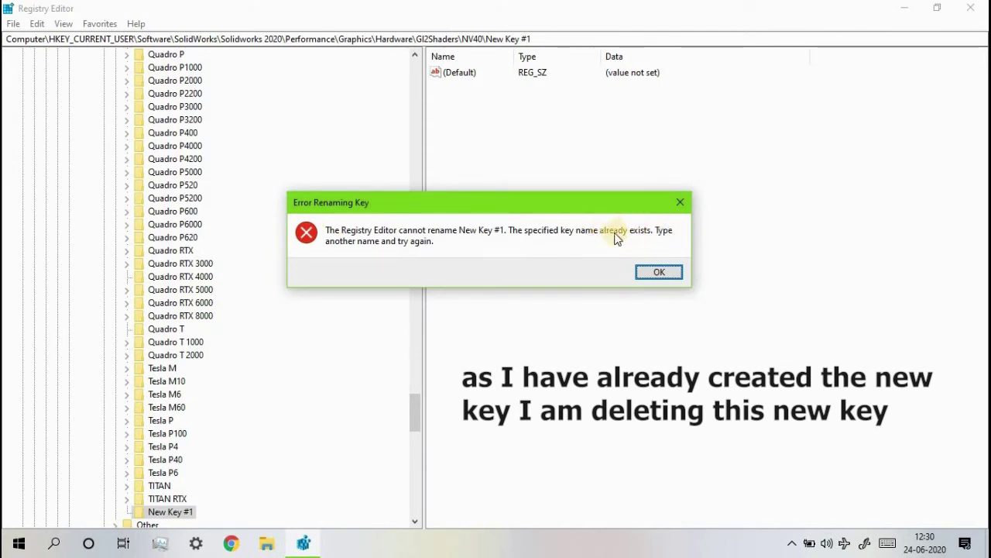
left_click(656, 276)
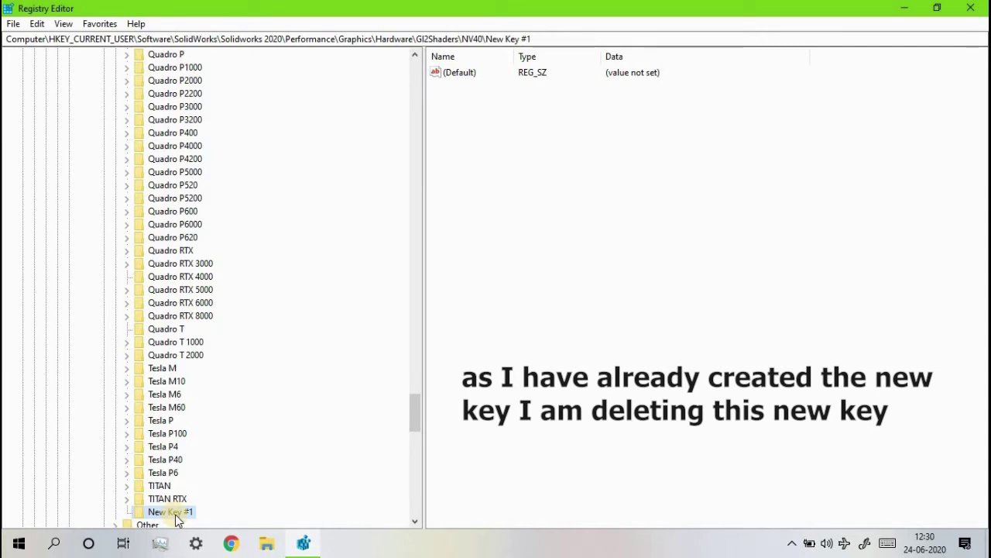
- Delete the surplus New Key #1 under NV40
right_click(176, 517)
left_click(217, 429)
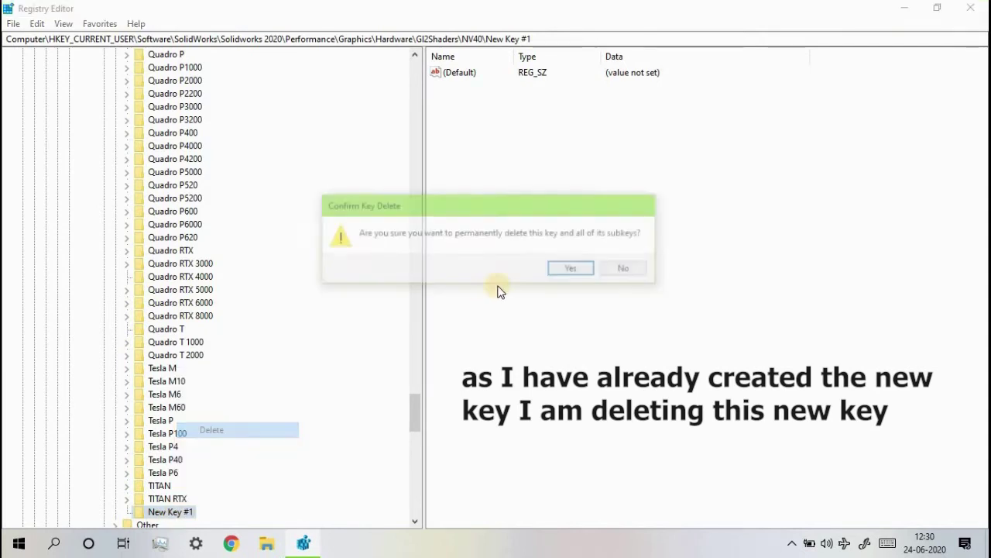
left_click(570, 267)
- Open the NV40\GeForce GT 740M/PCIe/SSE2 key and focus its values list
scroll(261, 444, "up", 3)
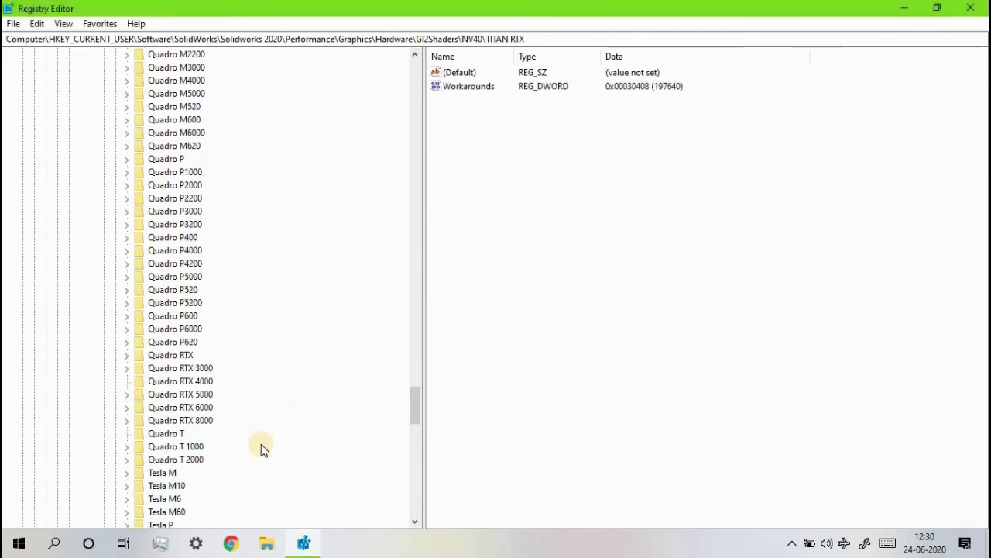
scroll(261, 446, "up", 5)
scroll(261, 446, "up", 5)
scroll(261, 446, "up", 5)
scroll(261, 446, "up", 5)
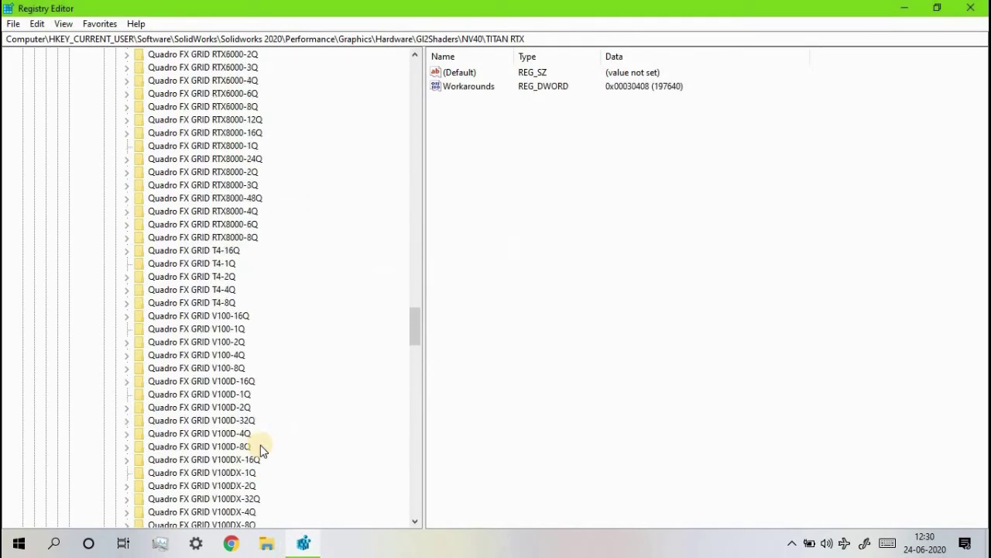
scroll(260, 445, "up", 5)
scroll(260, 445, "up", 5)
scroll(260, 444, "up", 5)
scroll(260, 444, "up", 5)
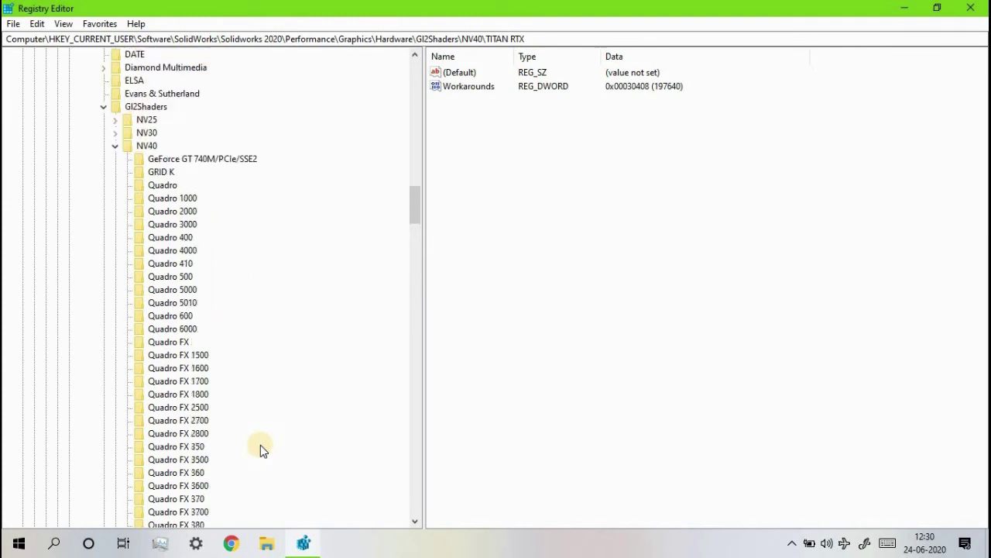
scroll(260, 444, "up", 4)
left_click(220, 318)
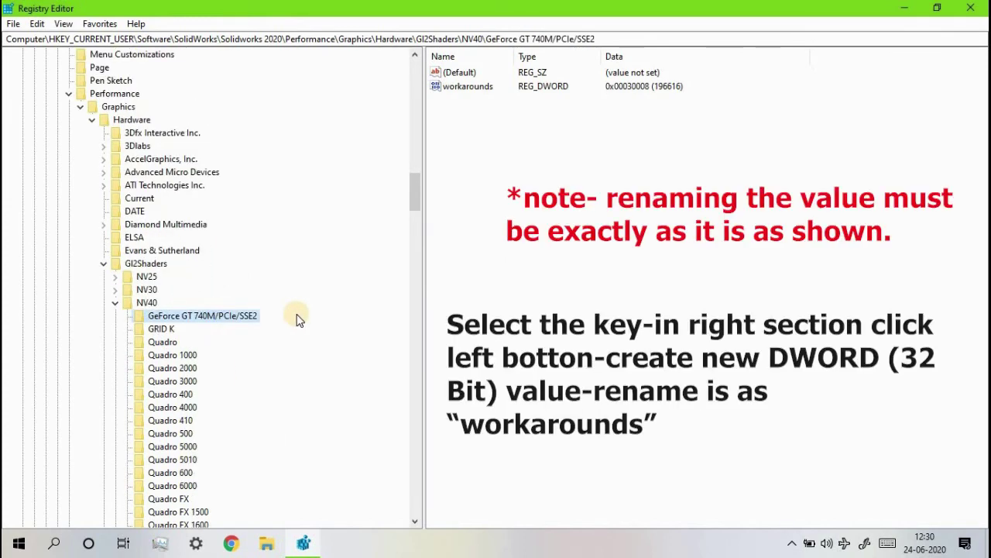
left_click(481, 143)
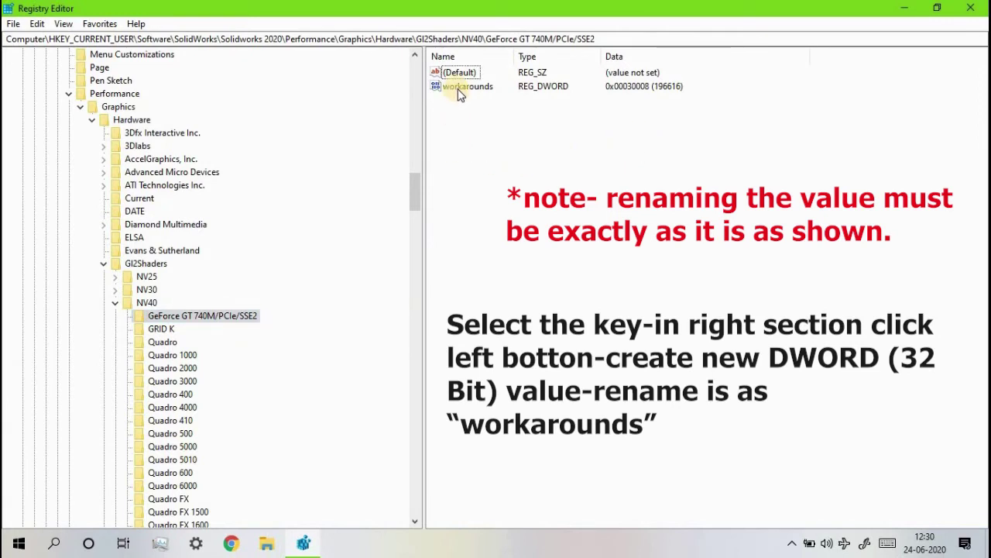
- Add a DWORD (32-bit) value, try naming it workarounds, and dismiss the duplicate-name error
right_click(458, 115)
mouse_move(495, 120)
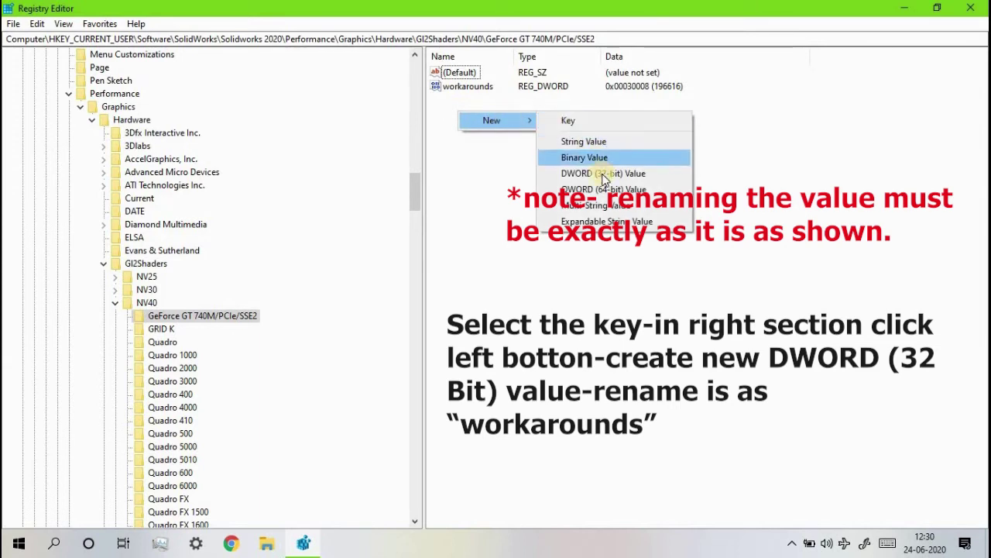
left_click(604, 174)
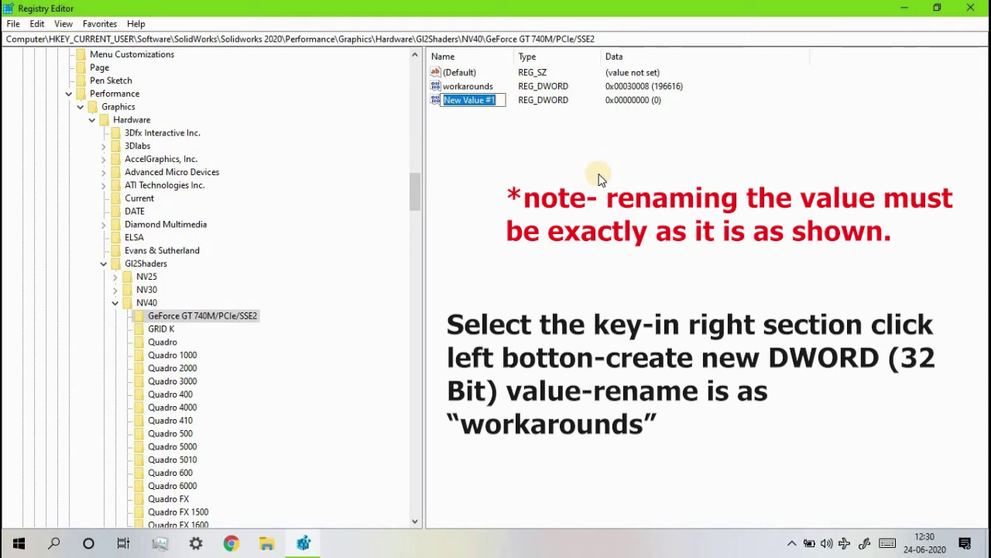
type("workaro")
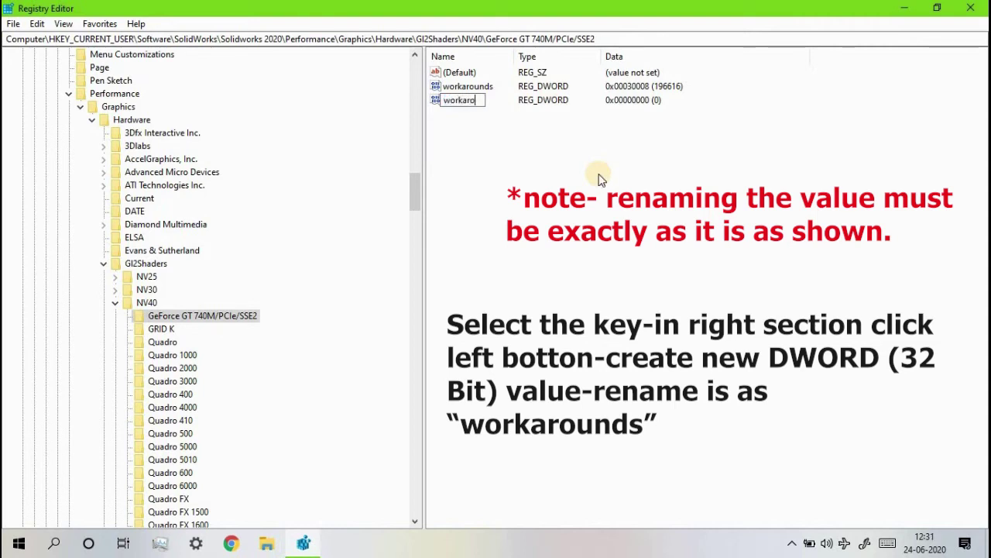
type("unds")
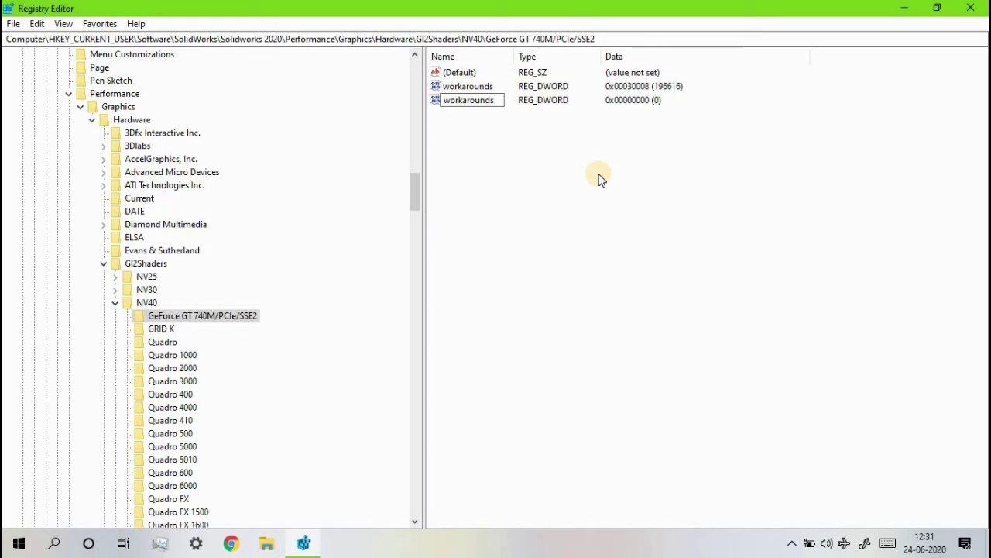
key("Return")
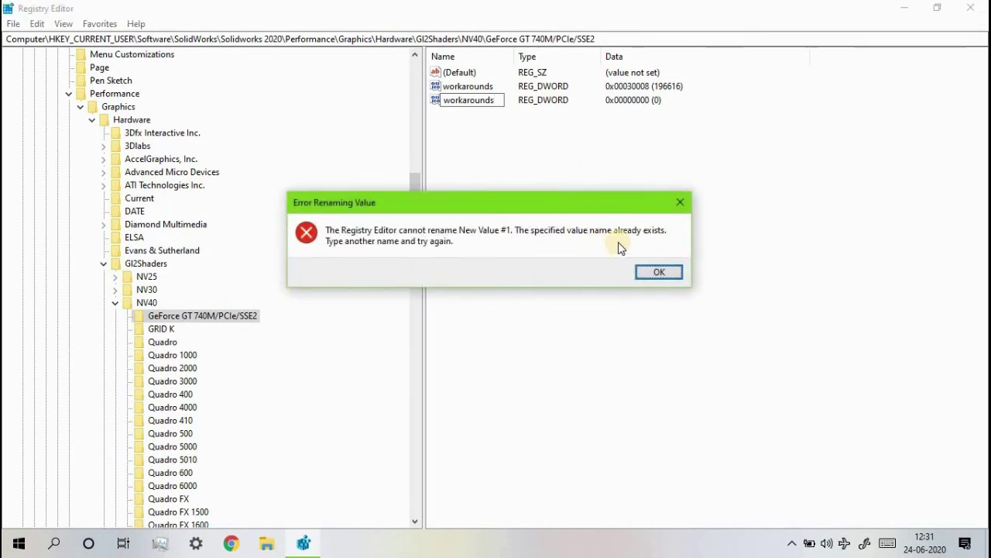
left_click(650, 274)
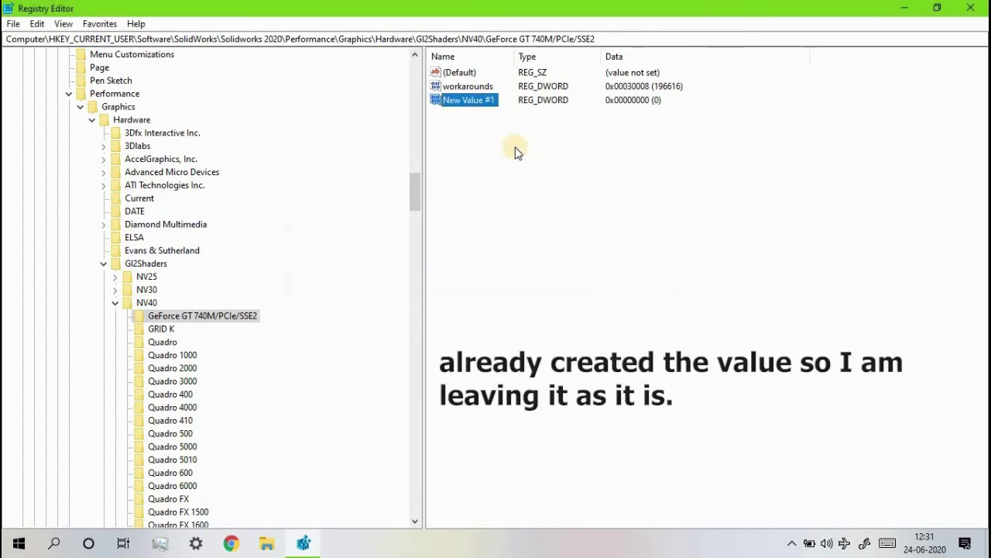
- Open New Value #1 and cancel without changes, then select the existing workarounds value
double_click(476, 101)
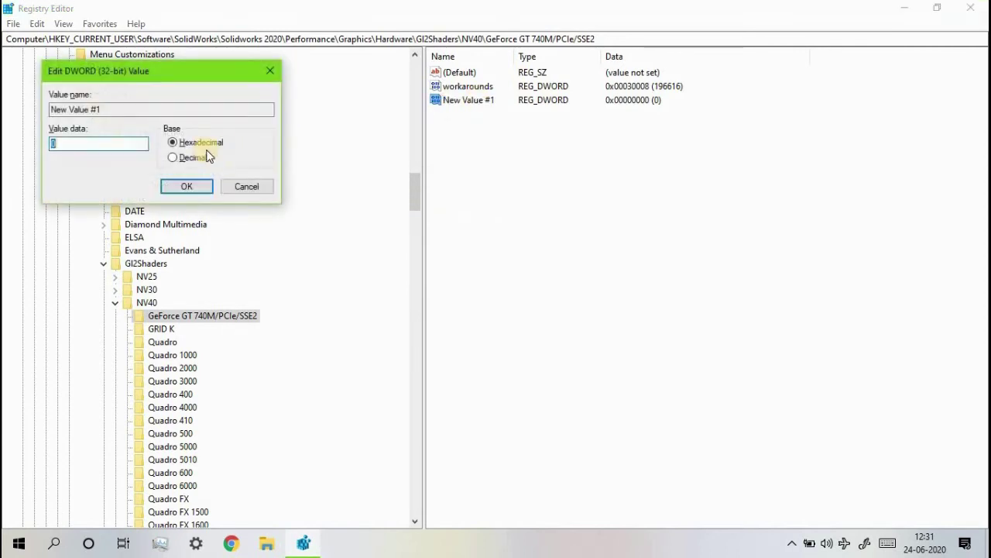
left_click(247, 191)
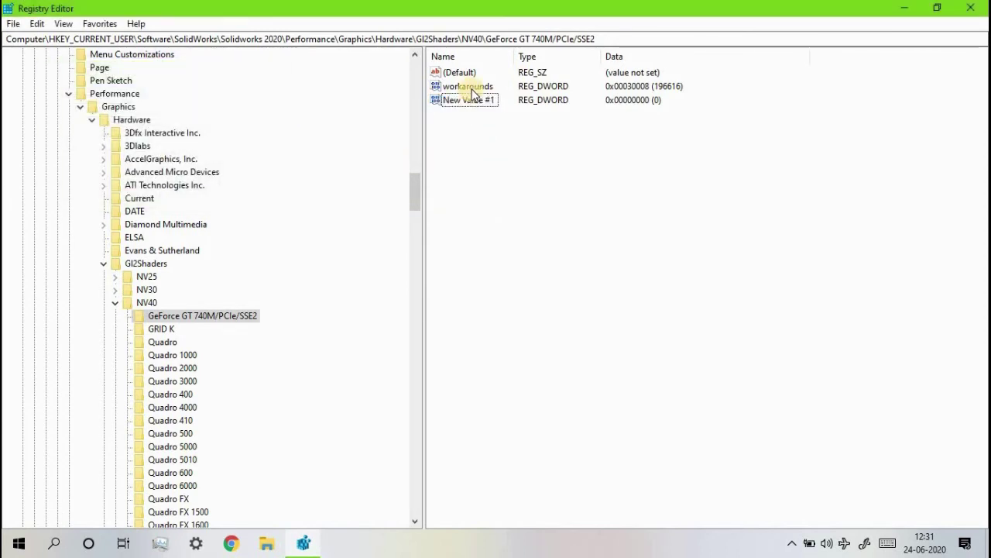
left_click(472, 87)
- Verify the workarounds DWORD data is hexadecimal 30008 and save it with OK
left_click(484, 85)
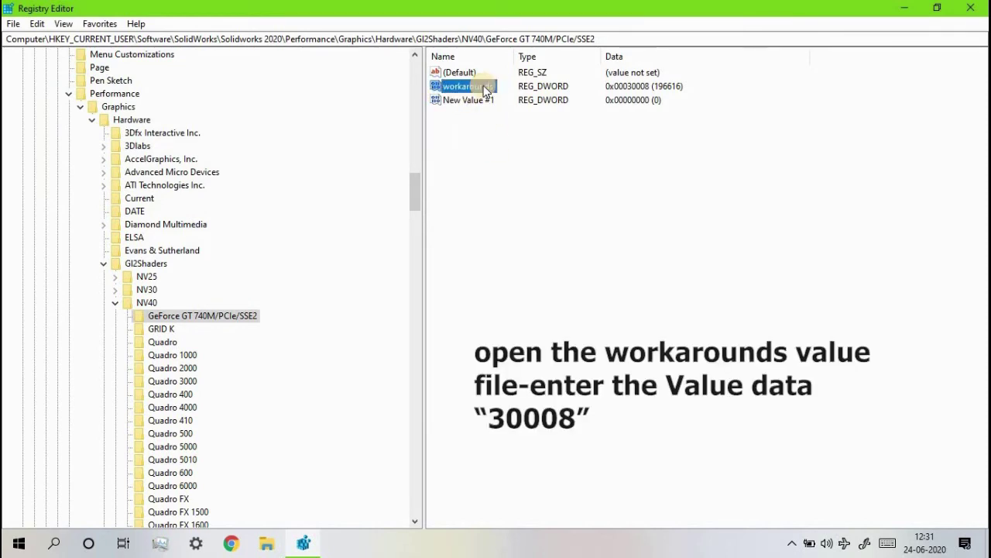
double_click(483, 85)
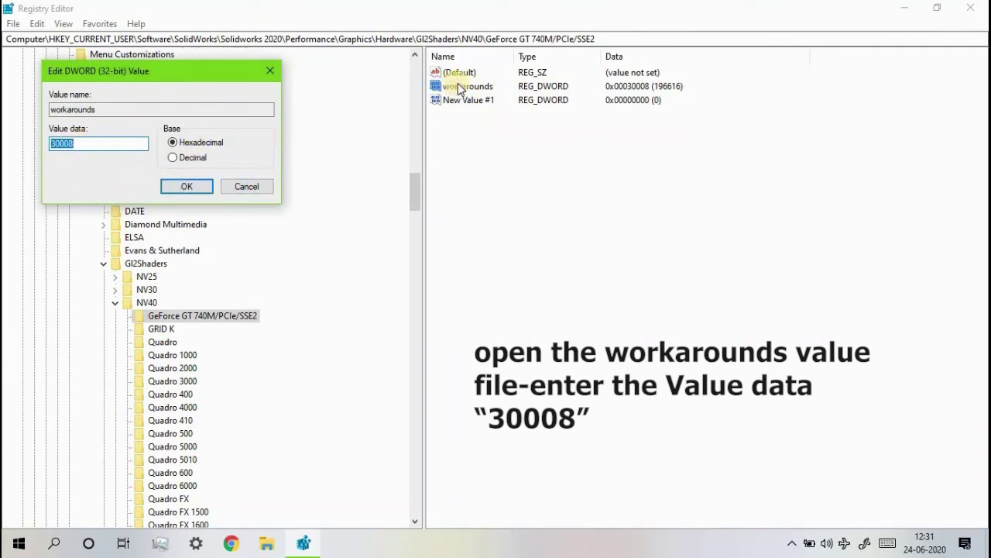
left_click(78, 146)
left_click_drag(86, 144, 51, 144)
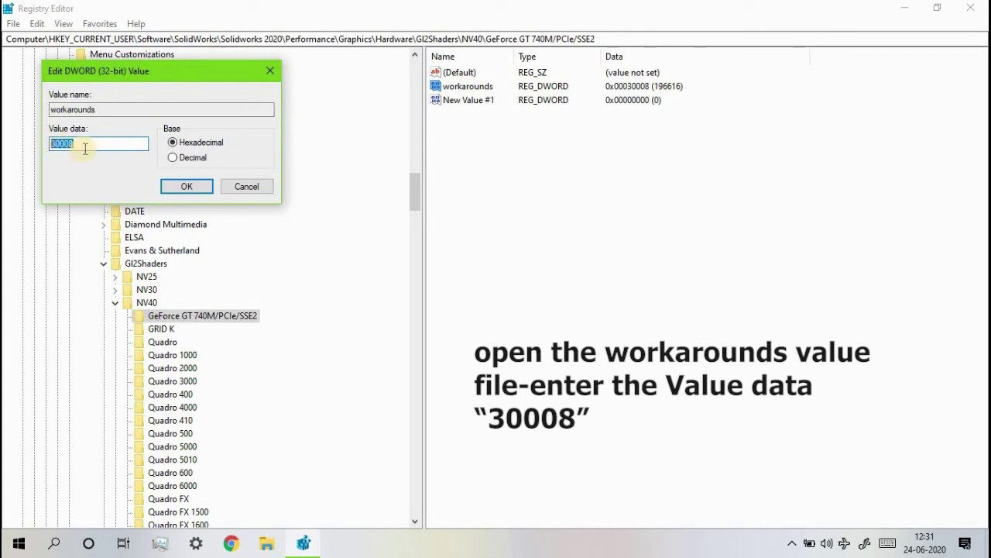
double_click(64, 143)
left_click(186, 187)
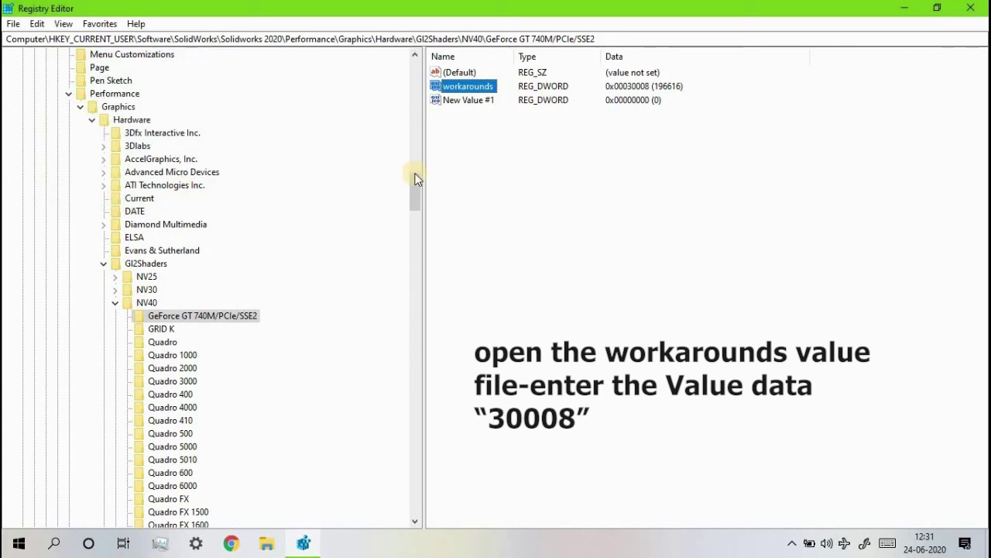
- Close Registry Editor and refresh the desktop
right_click(485, 152)
left_click(981, 7)
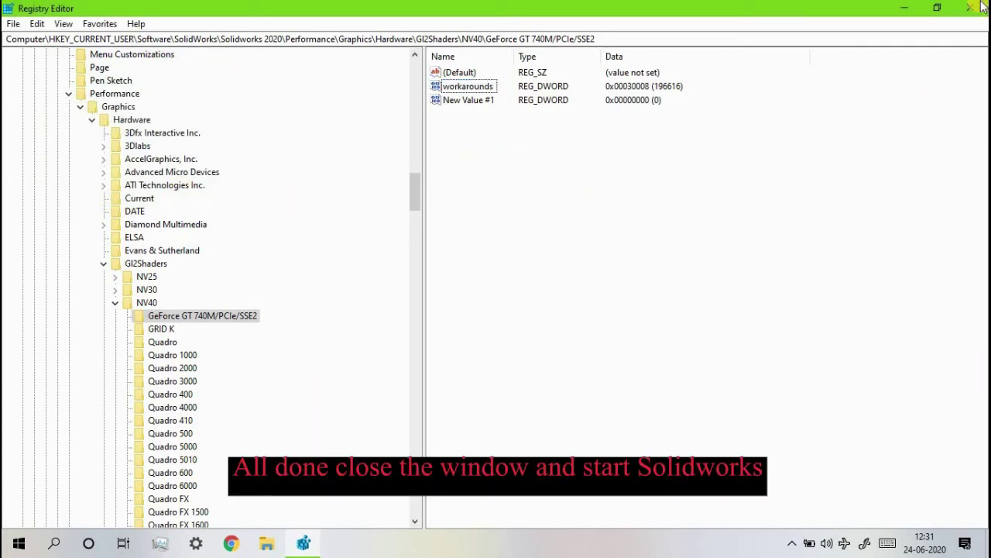
left_click(977, 8)
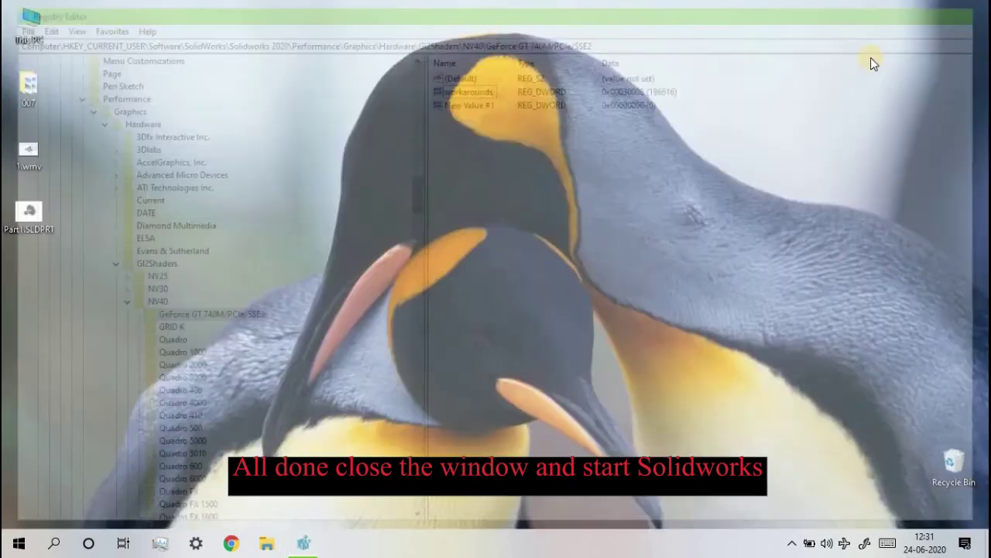
right_click(705, 113)
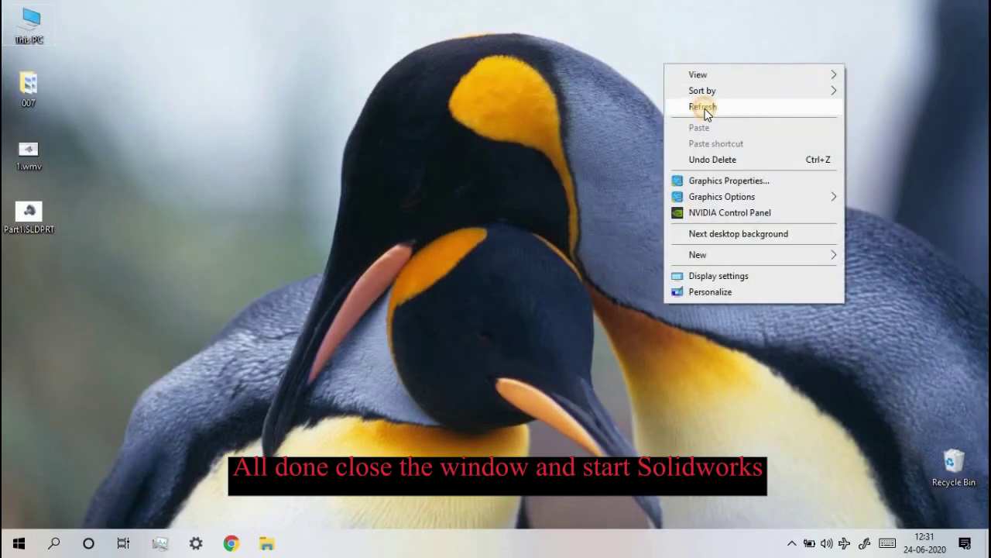
left_click(704, 109)
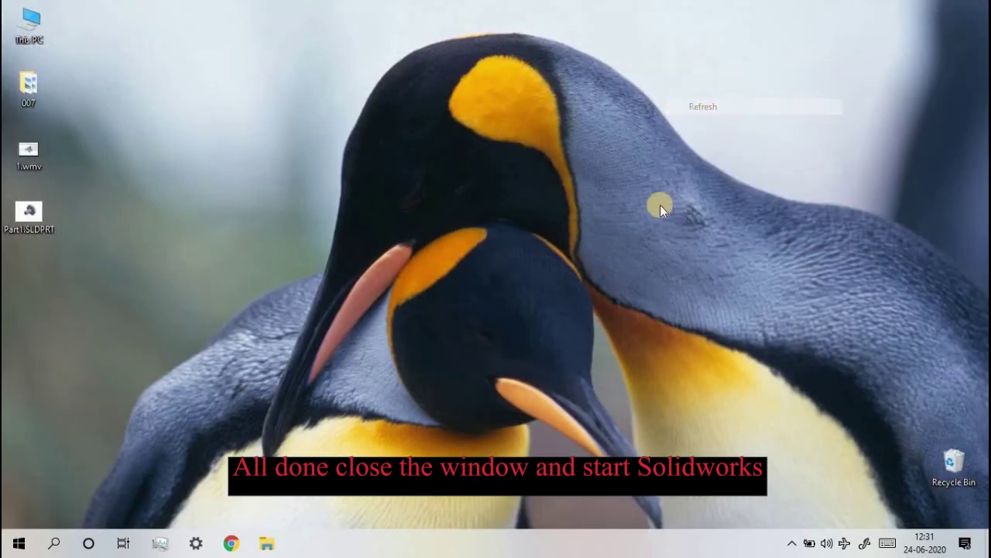
- Launch SOLIDWORKS 2020 from the Start menu's SOLIDWORKS 2020 folder under S
left_click(19, 544)
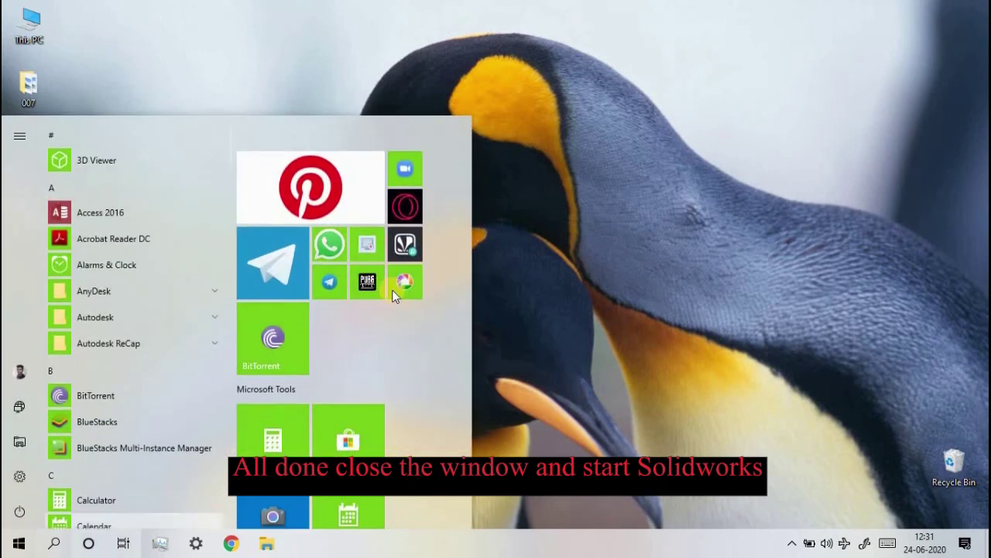
scroll(423, 348, "down", 2)
scroll(421, 356, "down", 1)
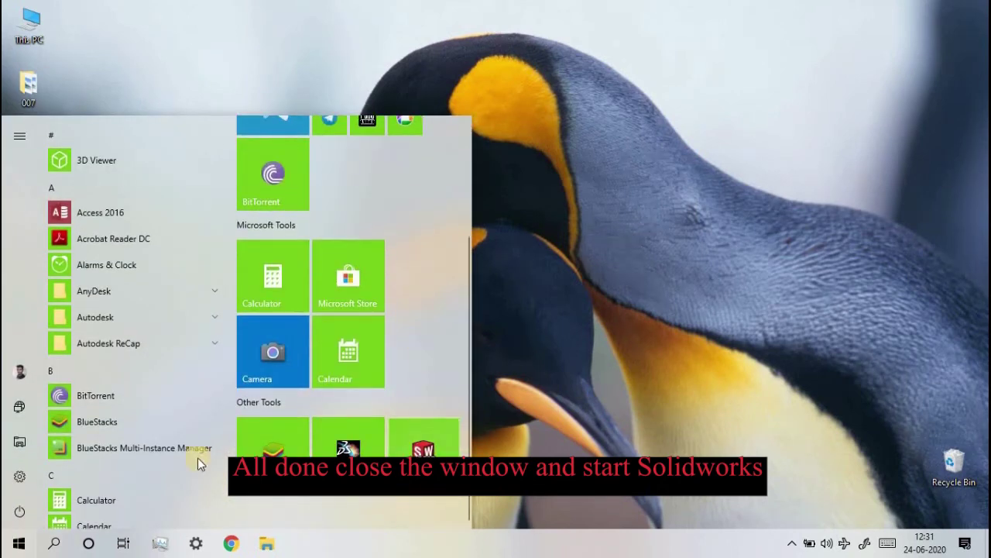
left_click(87, 373)
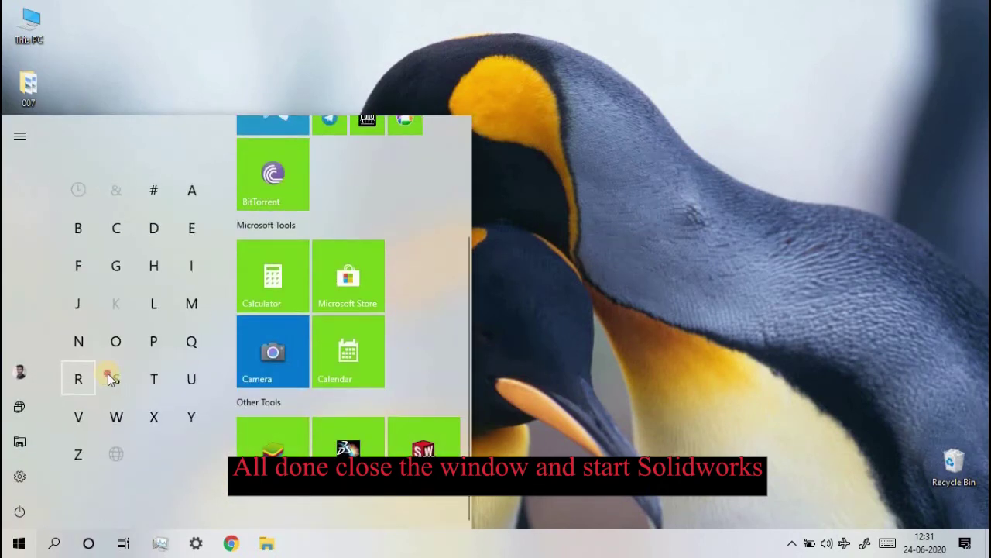
left_click(108, 373)
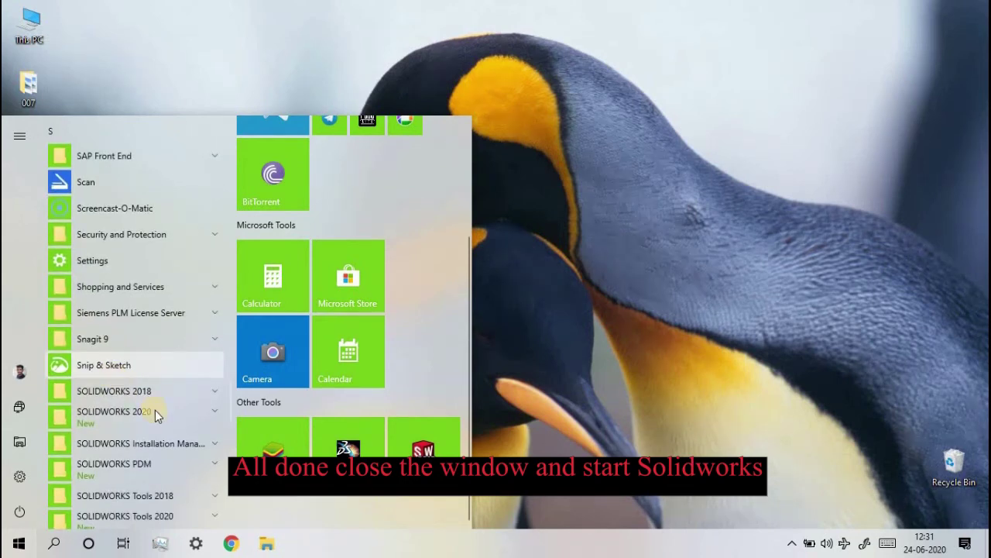
left_click(155, 414)
scroll(151, 387, "down", 2)
scroll(141, 332, "down", 1)
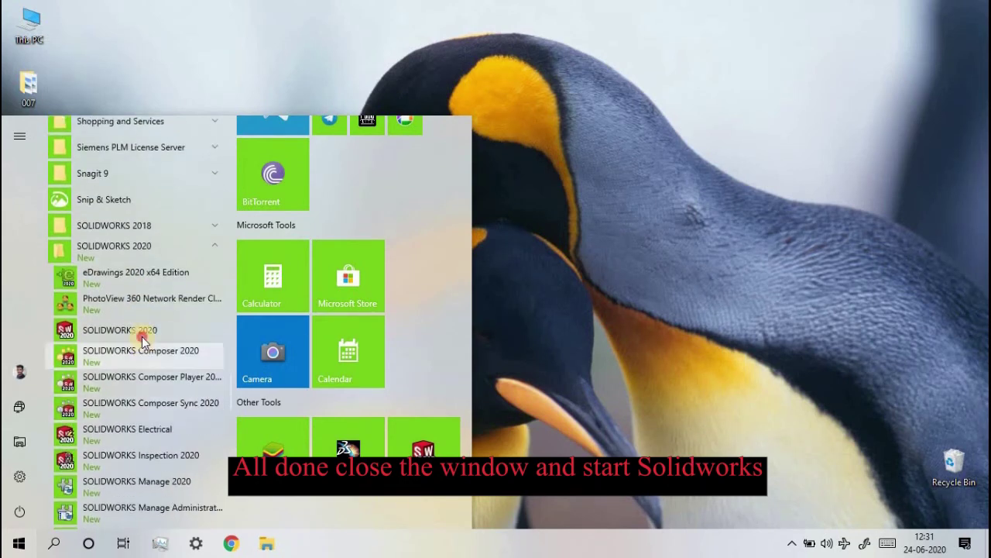
left_click(144, 332)
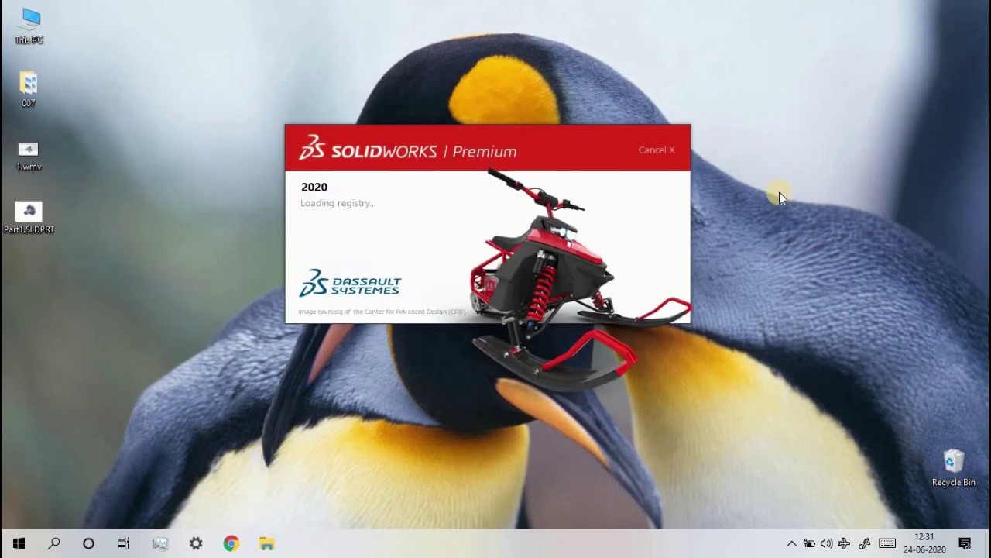
- Refresh the desktop while SOLIDWORKS loads, then open Part1.SLDPRT from Recent Documents
right_click(779, 191)
left_click(782, 184)
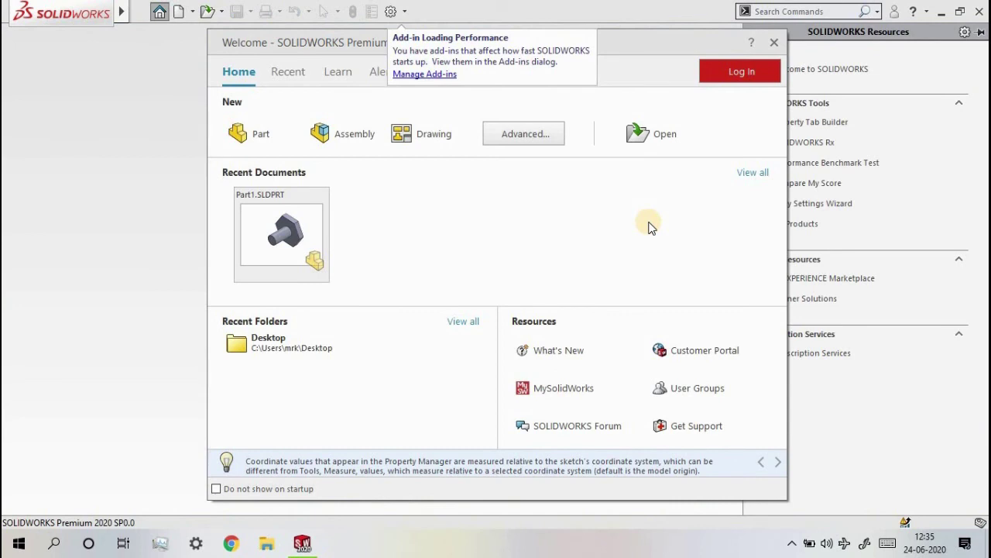
left_click(310, 245)
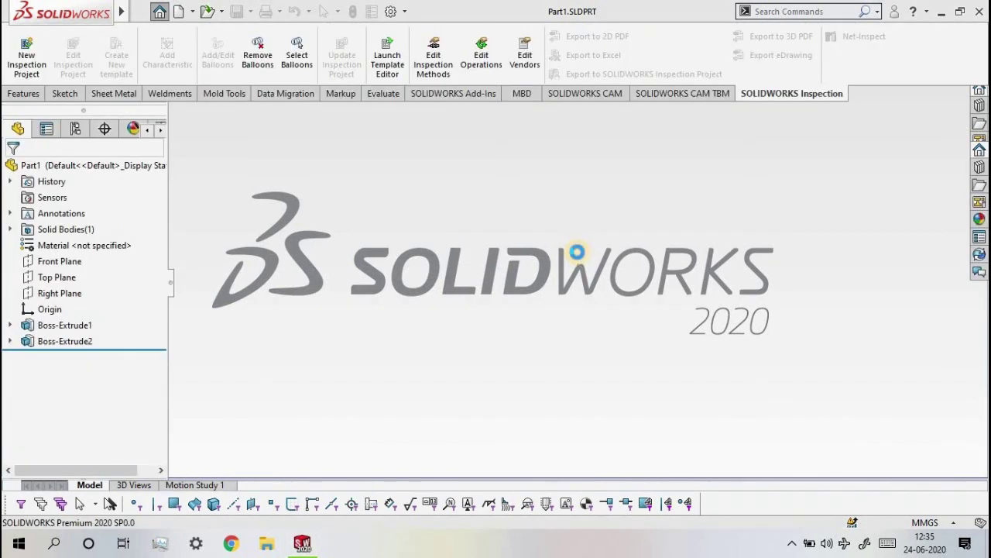
- Switch on RealView Graphics under View Settings and orbit the bolt to check its shading and shadow
mouse_move(593, 295)
middle_mouse_down()
mouse_move(562, 270)
mouse_move(501, 270)
mouse_move(469, 294)
mouse_move(454, 363)
mouse_move(587, 244)
mouse_move(534, 285)
mouse_move(548, 332)
mouse_move(562, 288)
mouse_move(617, 303)
mouse_move(643, 248)
middle_mouse_up()
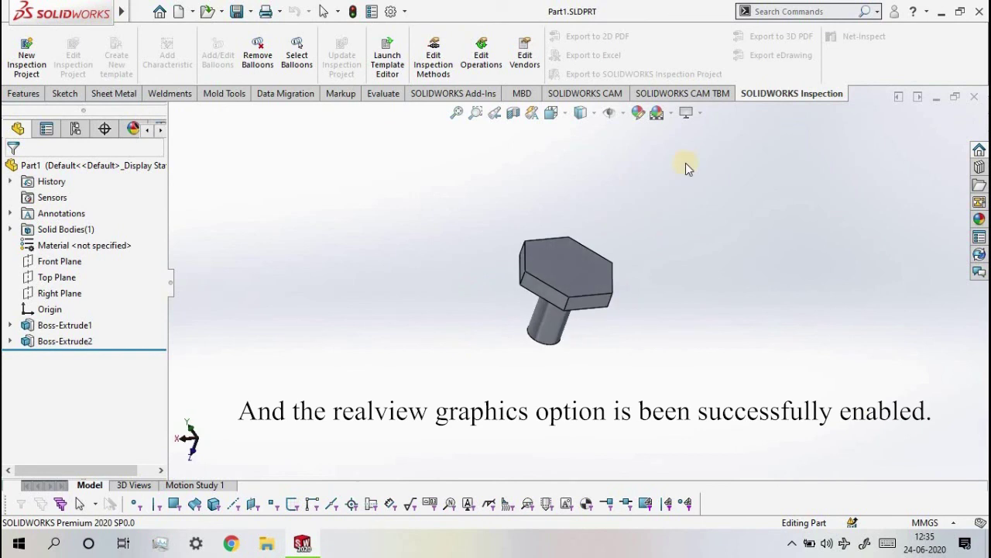
left_click(687, 114)
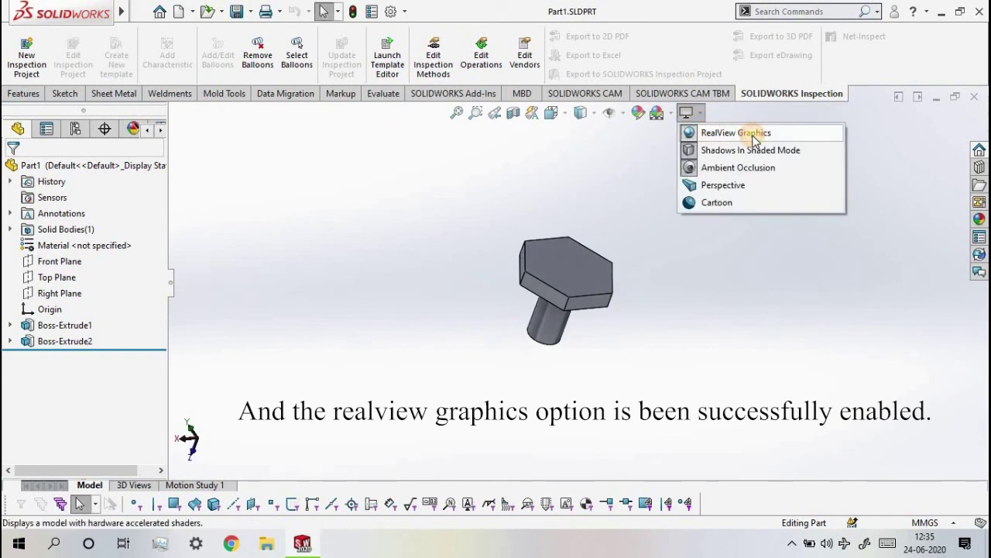
left_click(748, 149)
left_click(686, 114)
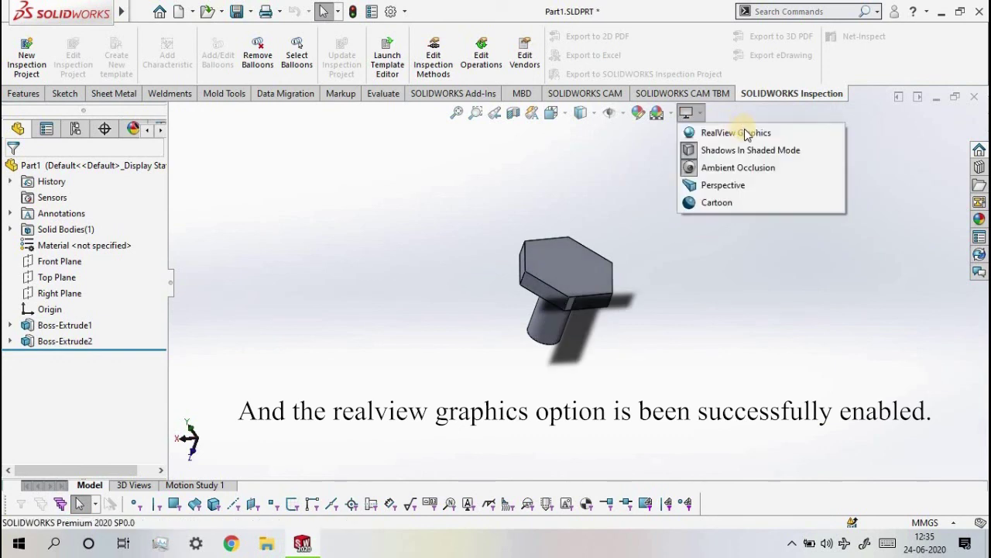
left_click(728, 132)
mouse_move(568, 252)
middle_mouse_down()
mouse_move(491, 202)
mouse_move(465, 276)
middle_mouse_up()
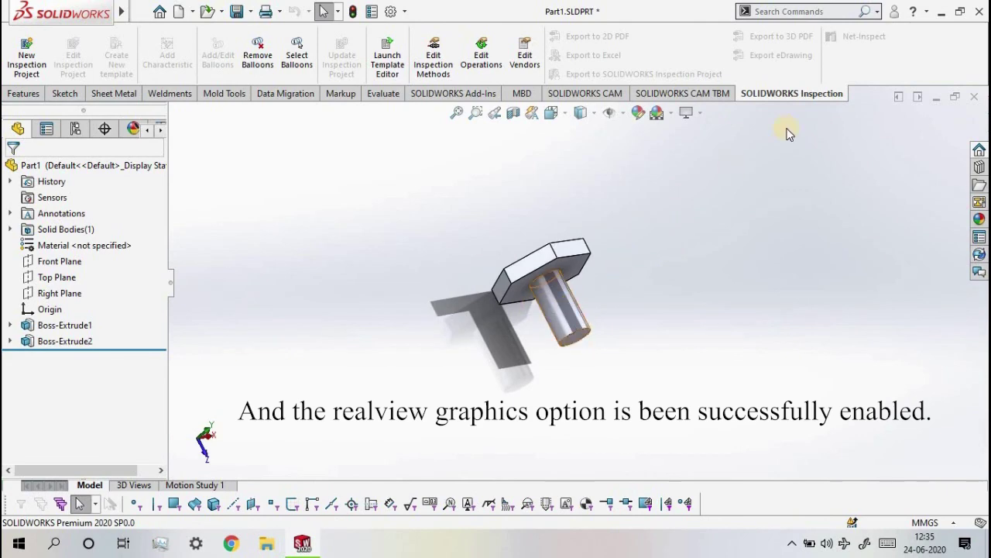